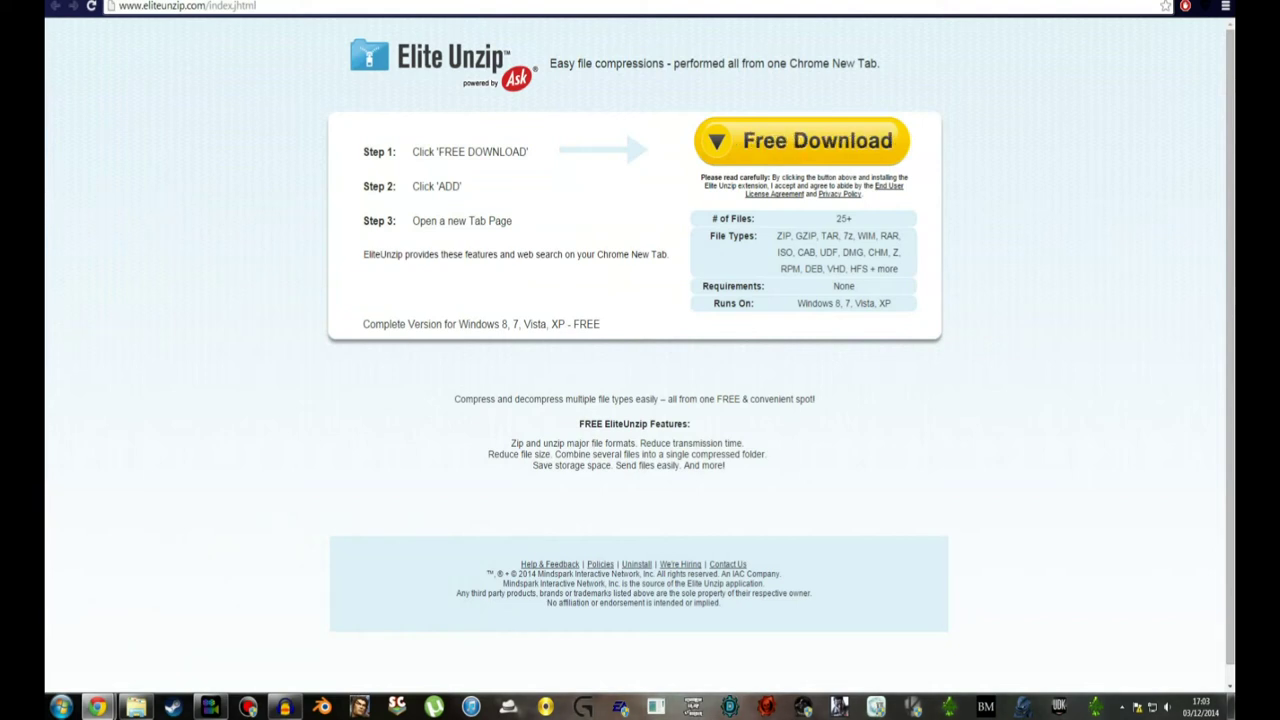
# Add the Elite Unzip extension to Chrome and run its downloaded setup file
pyautogui.press('F5')
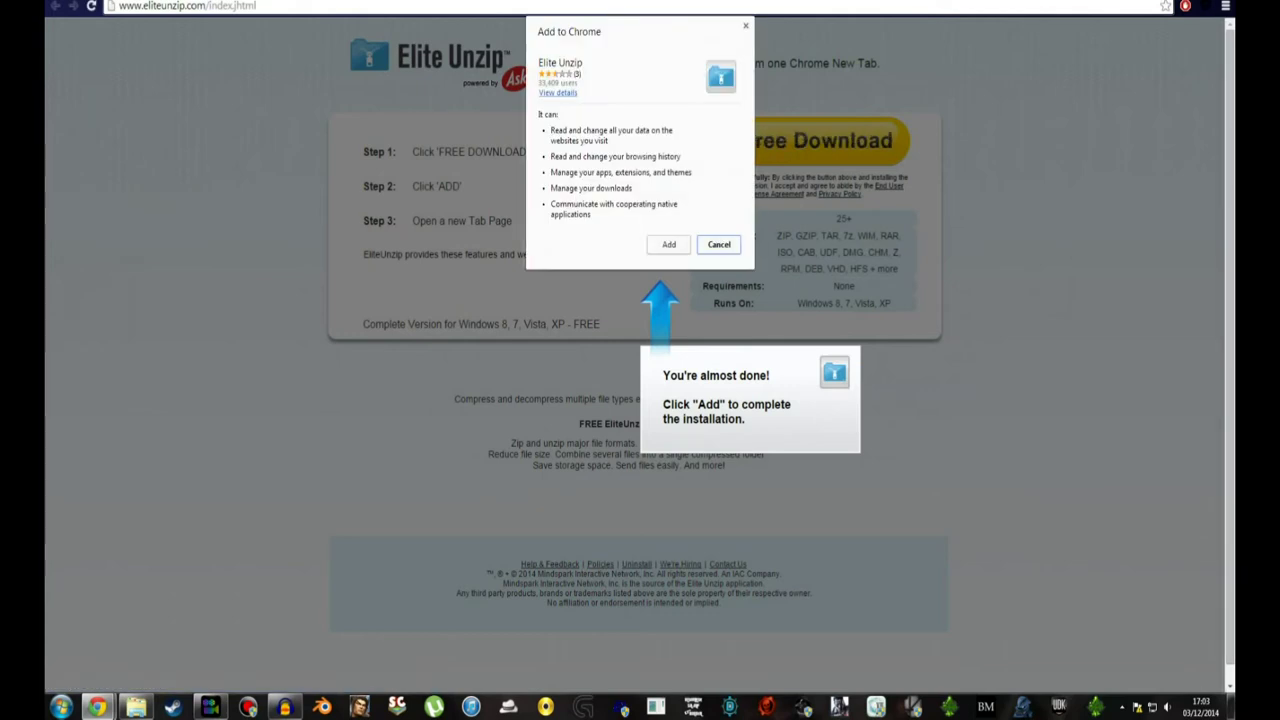
pyautogui.click(668, 244)
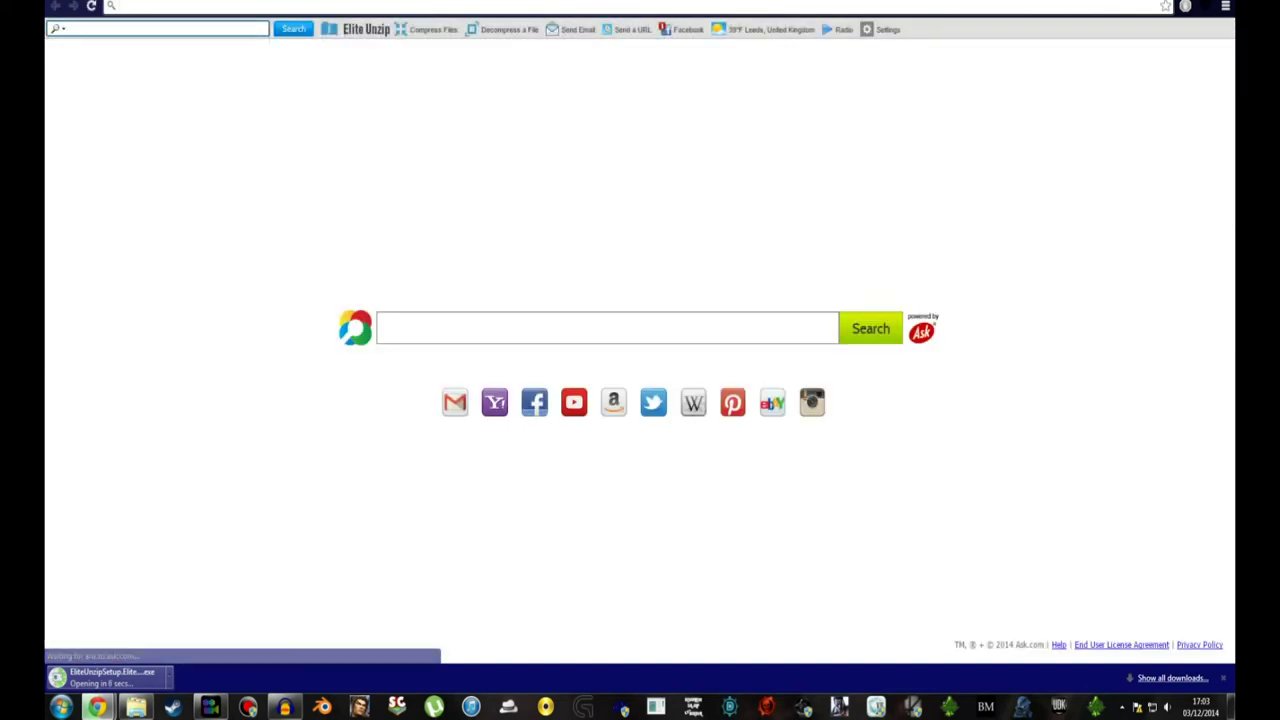
pyautogui.click(1225, 6)
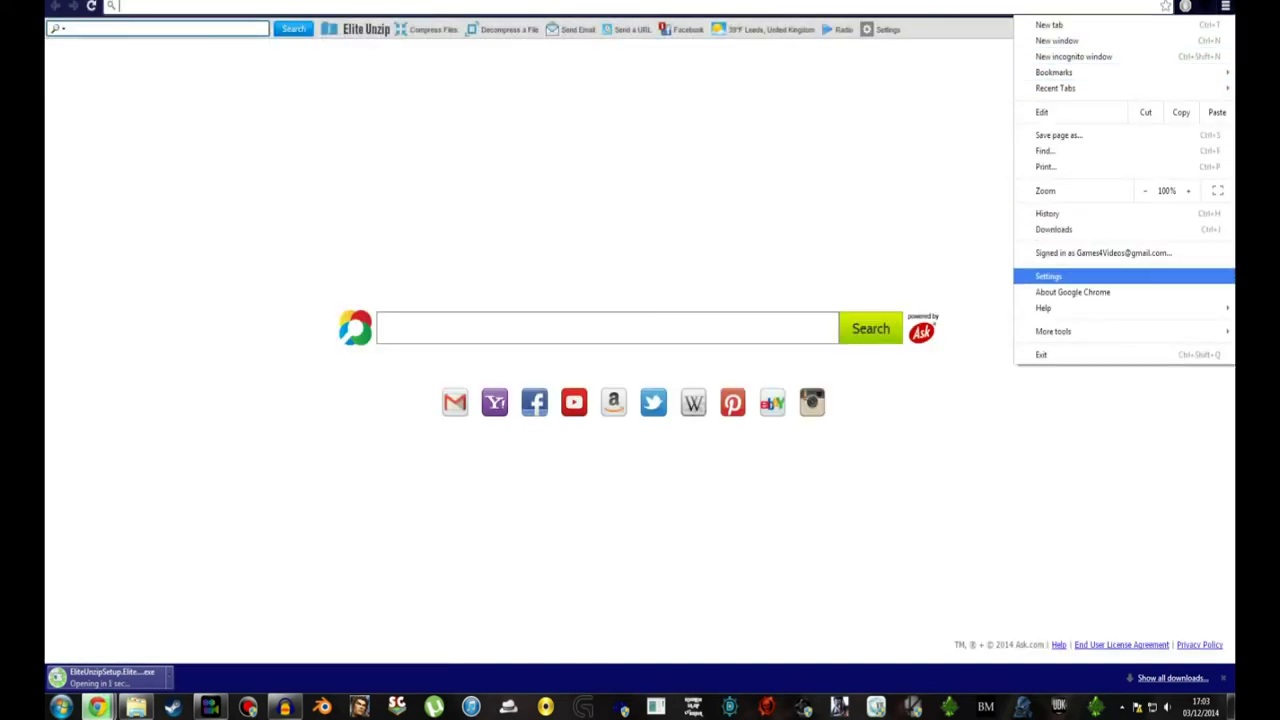
pyautogui.click(1048, 276)
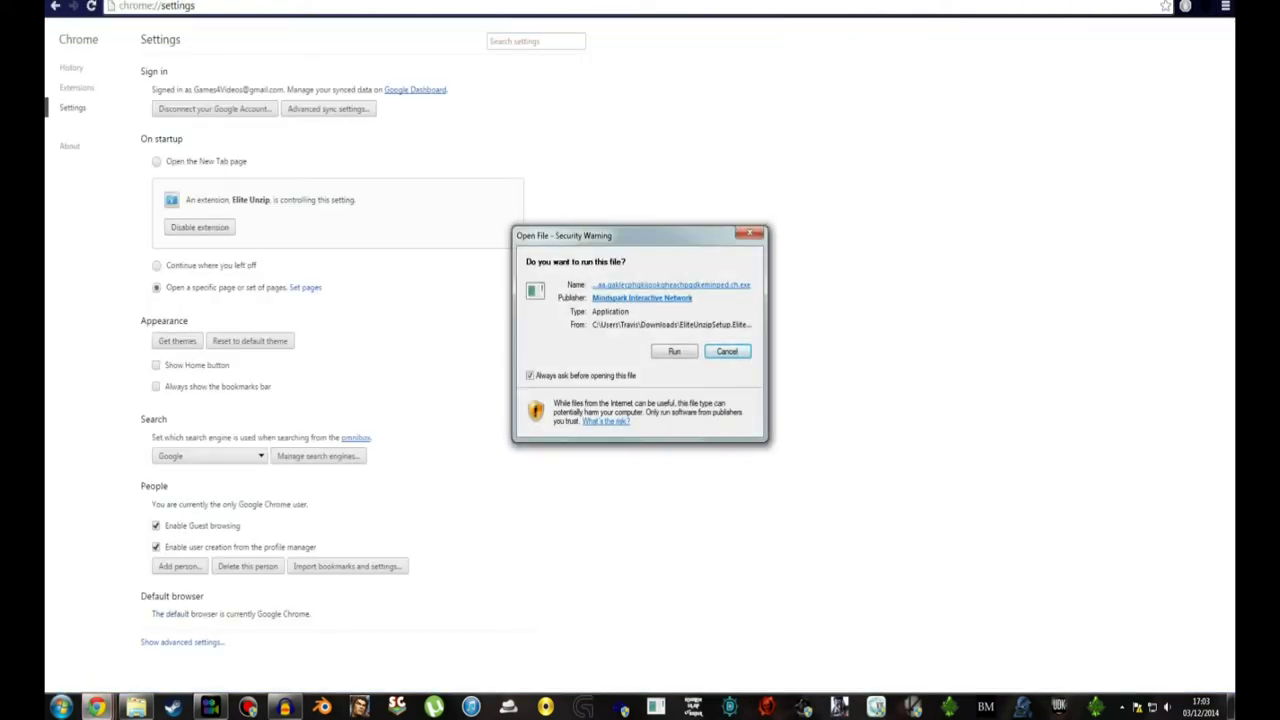
pyautogui.click(674, 351)
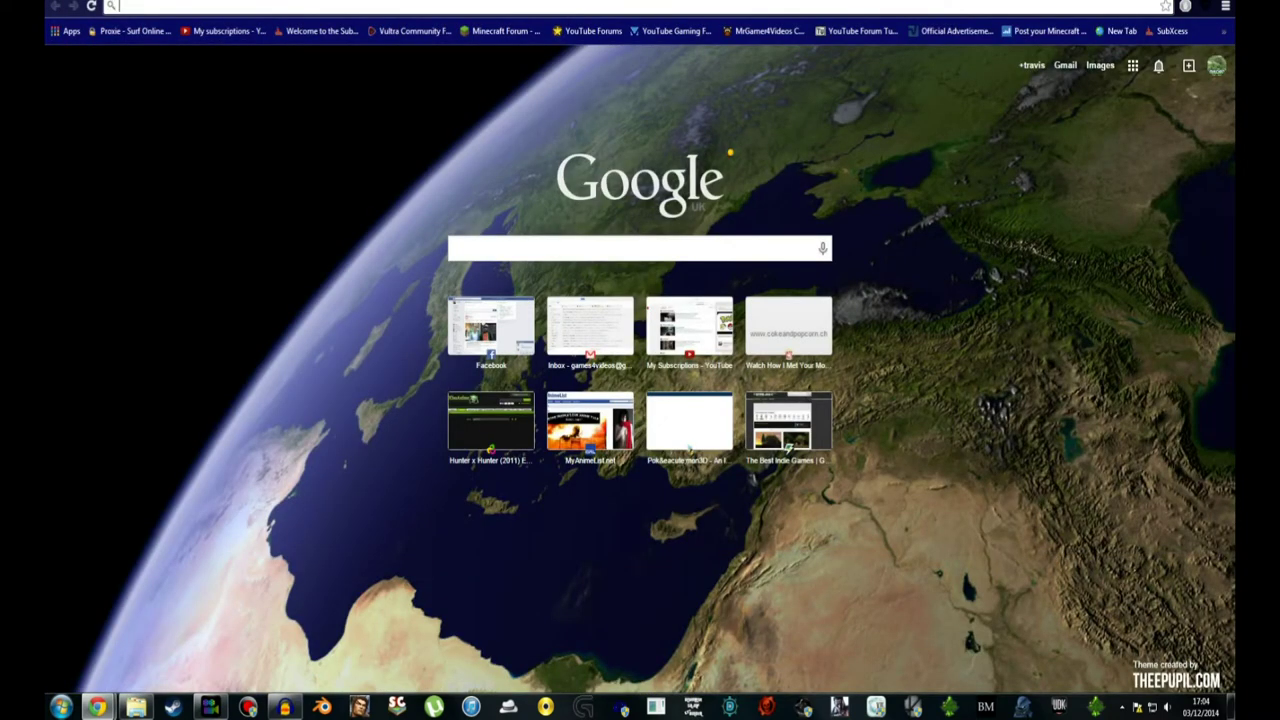
# Check the Elite Unzip installation-complete page and look on the desktop for the installed program
pyautogui.hotkey('ctrl', 'Tab')
pyautogui.hotkey('ctrl', 'Tab')
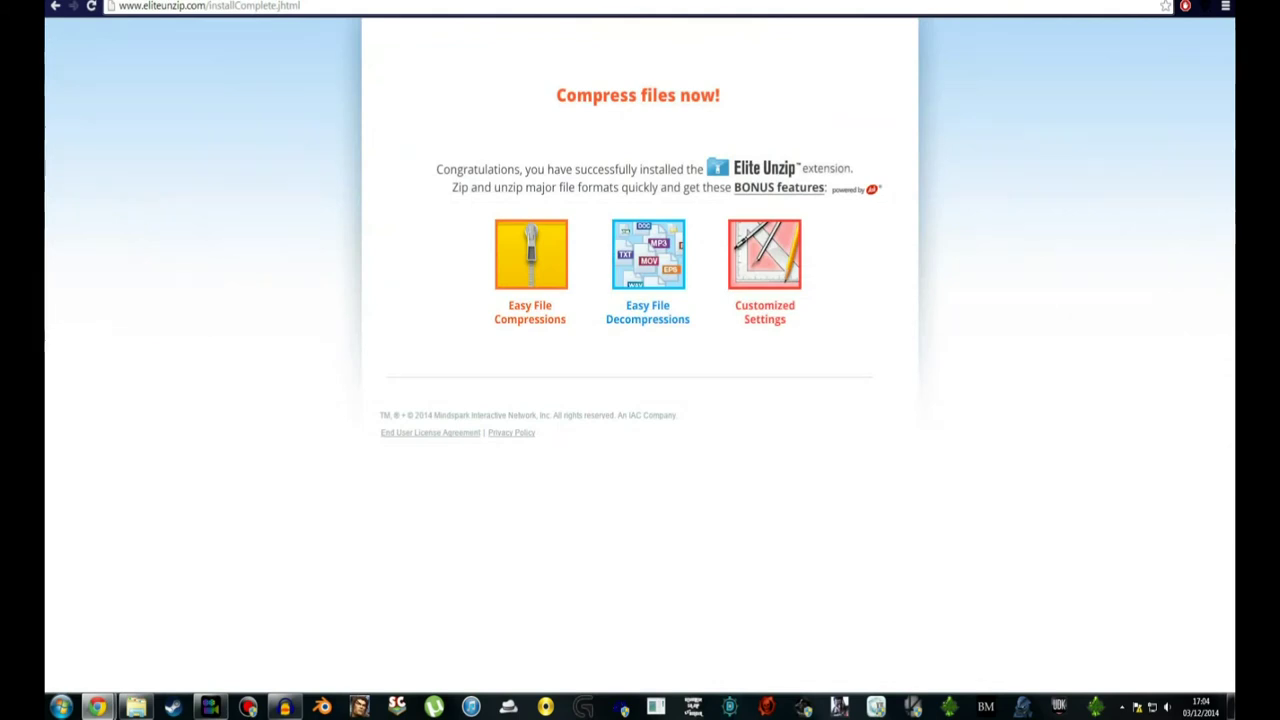
pyautogui.click(1121, 707)
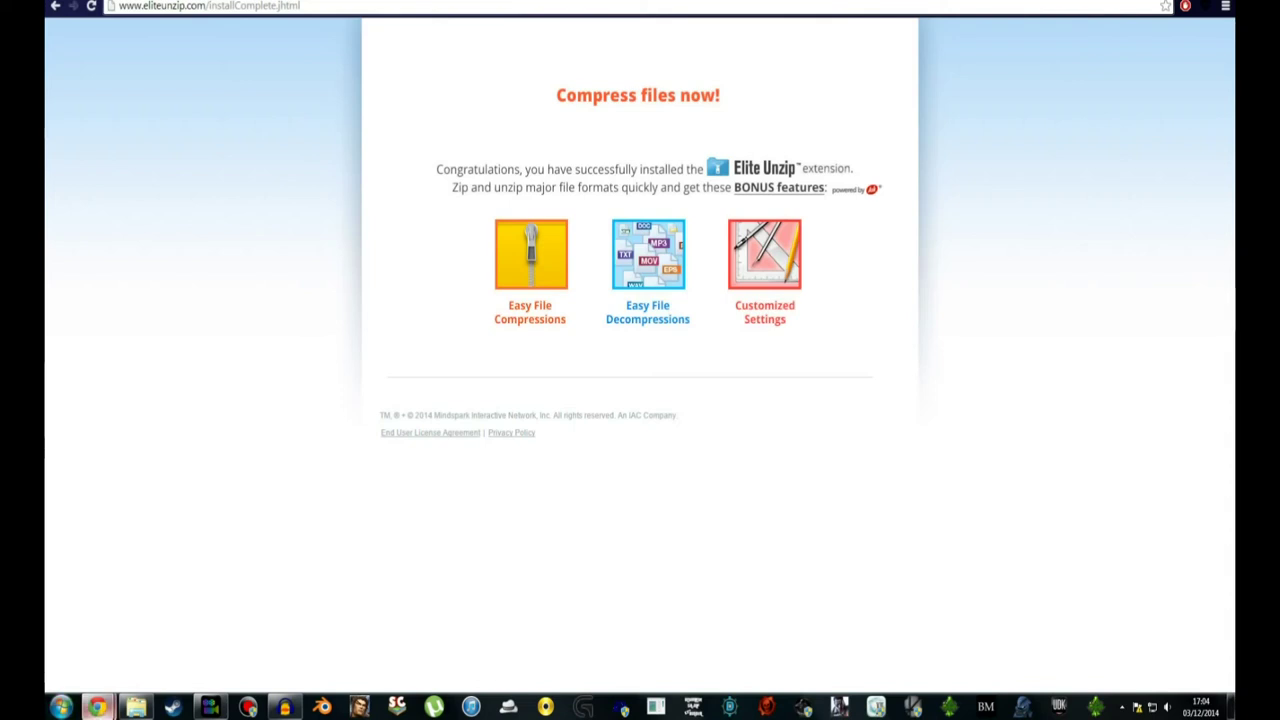
pyautogui.moveTo(96, 707)
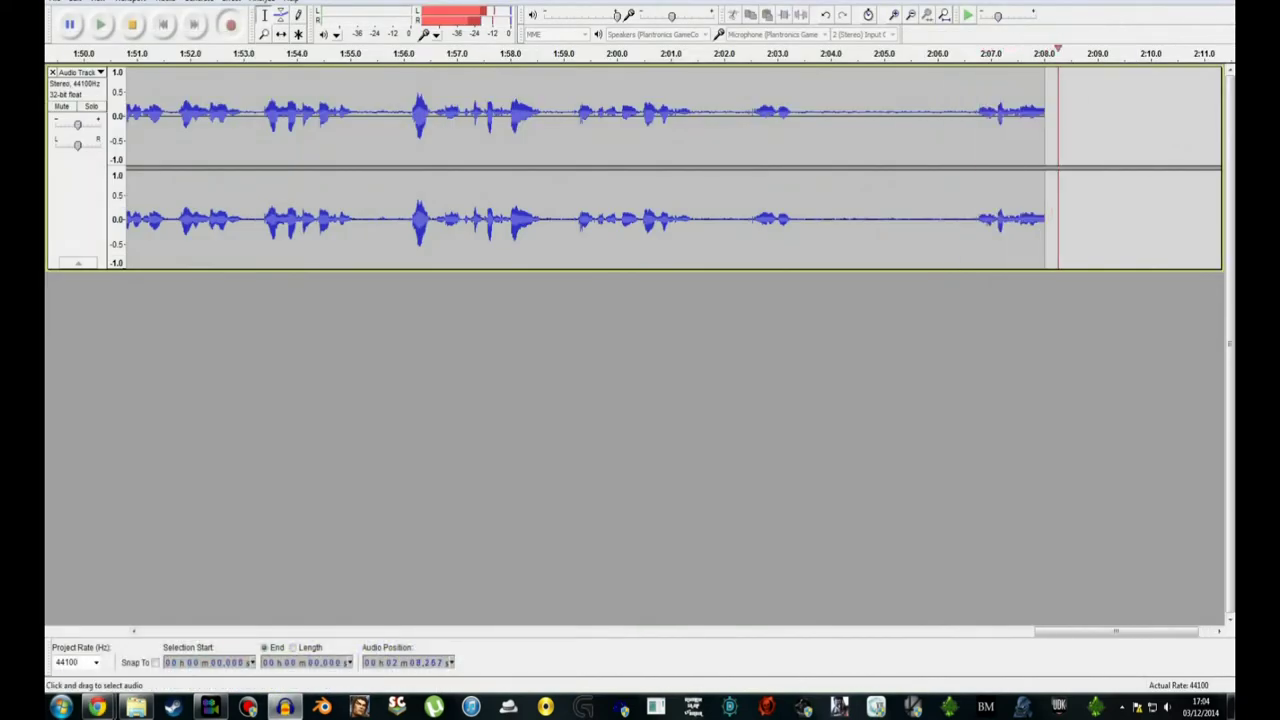
pyautogui.press('super+d')
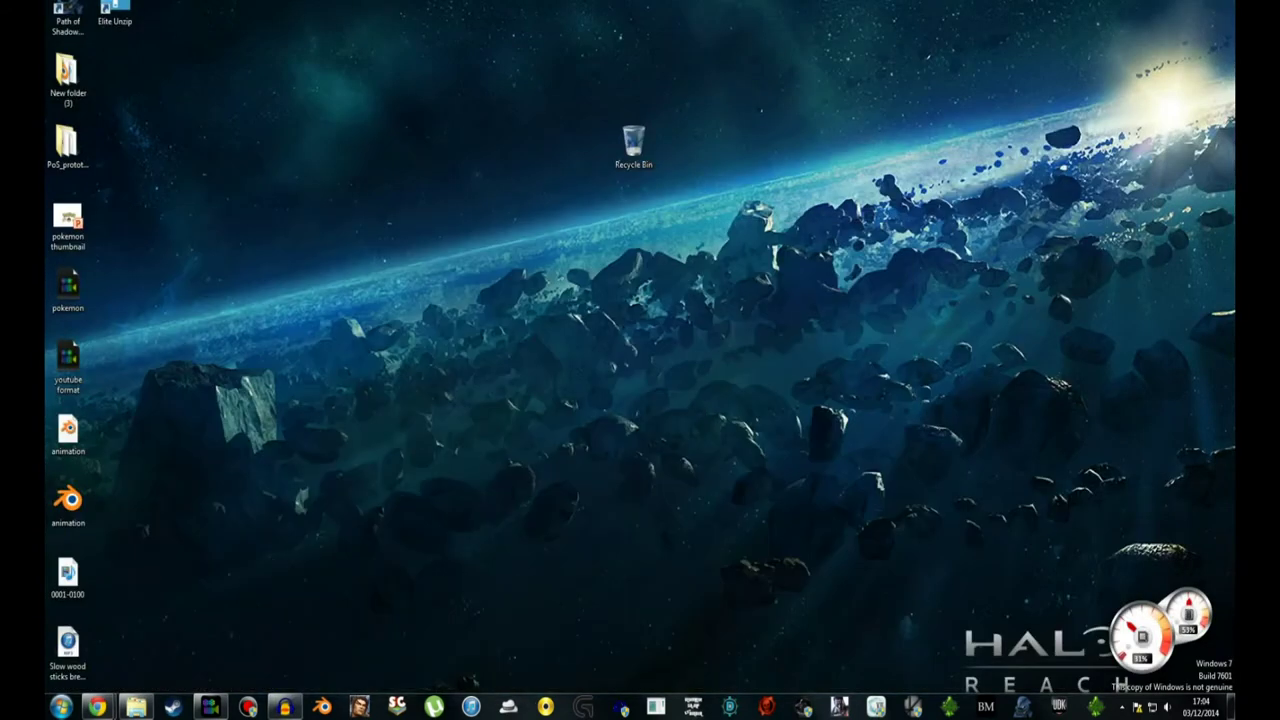
pyautogui.moveTo(97, 707)
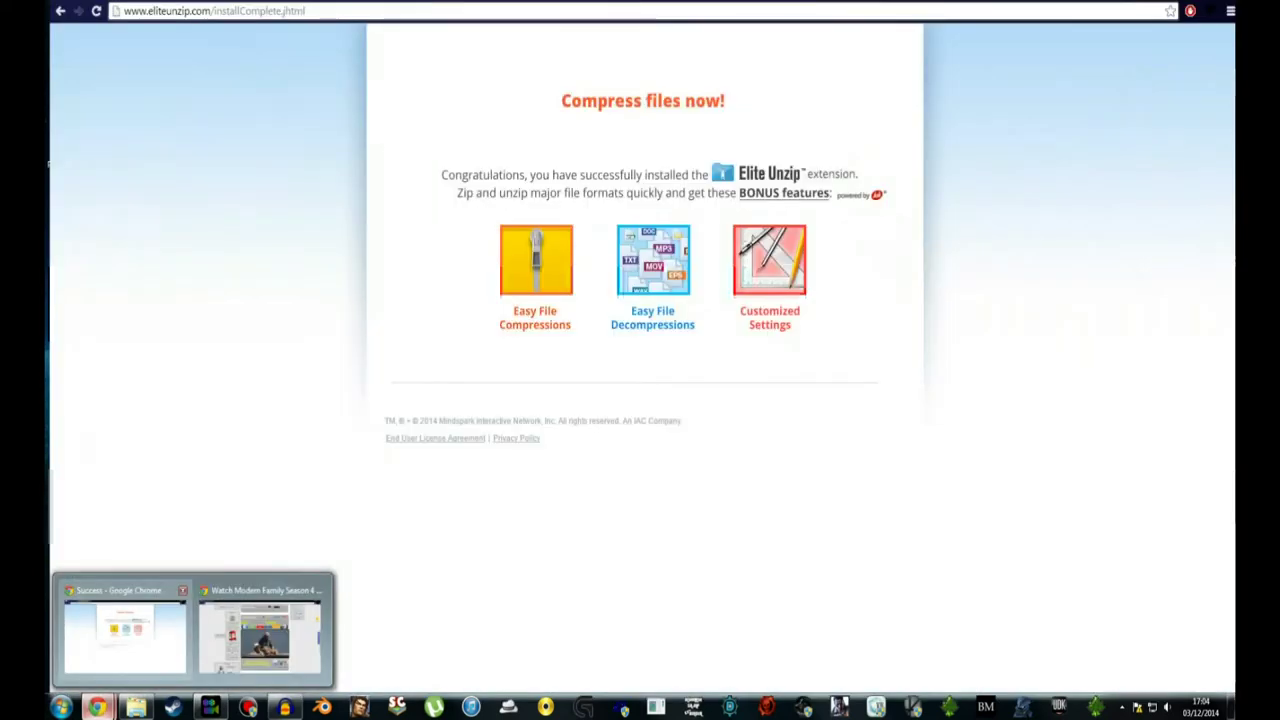
pyautogui.click(122, 628)
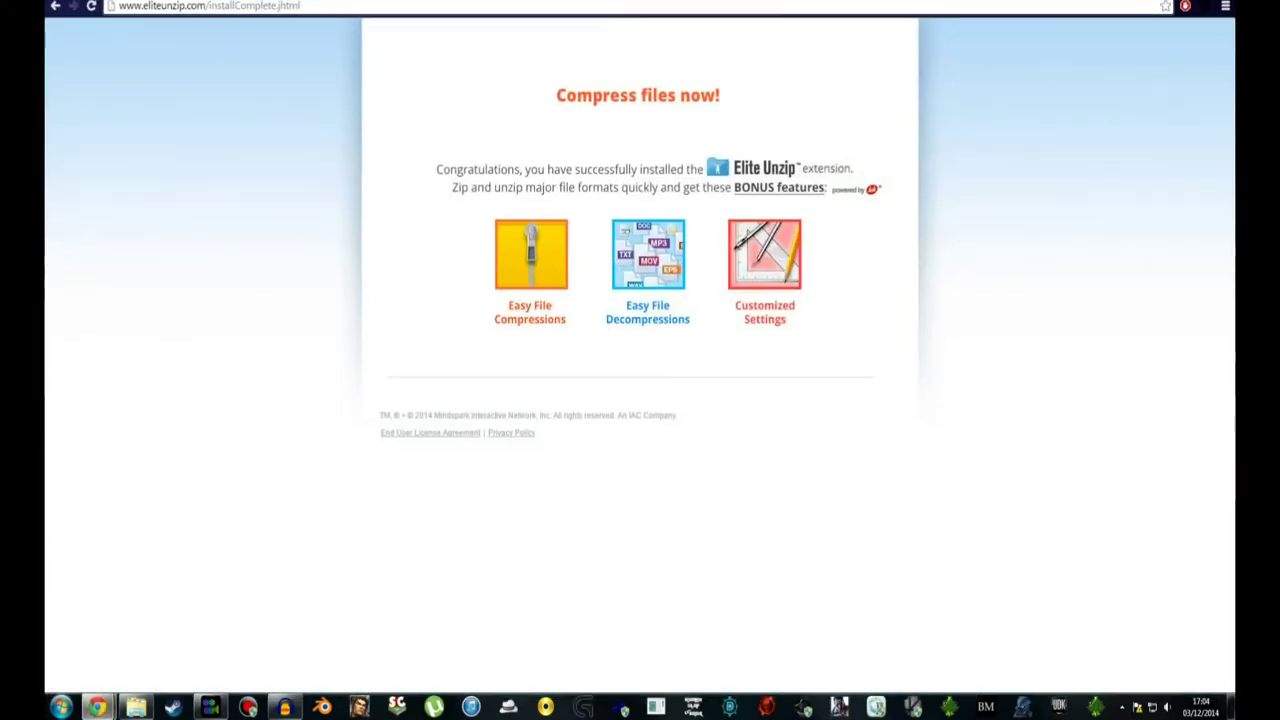
# Launch Elite Unzip and bring up the Downloads folder window
pyautogui.press('super')
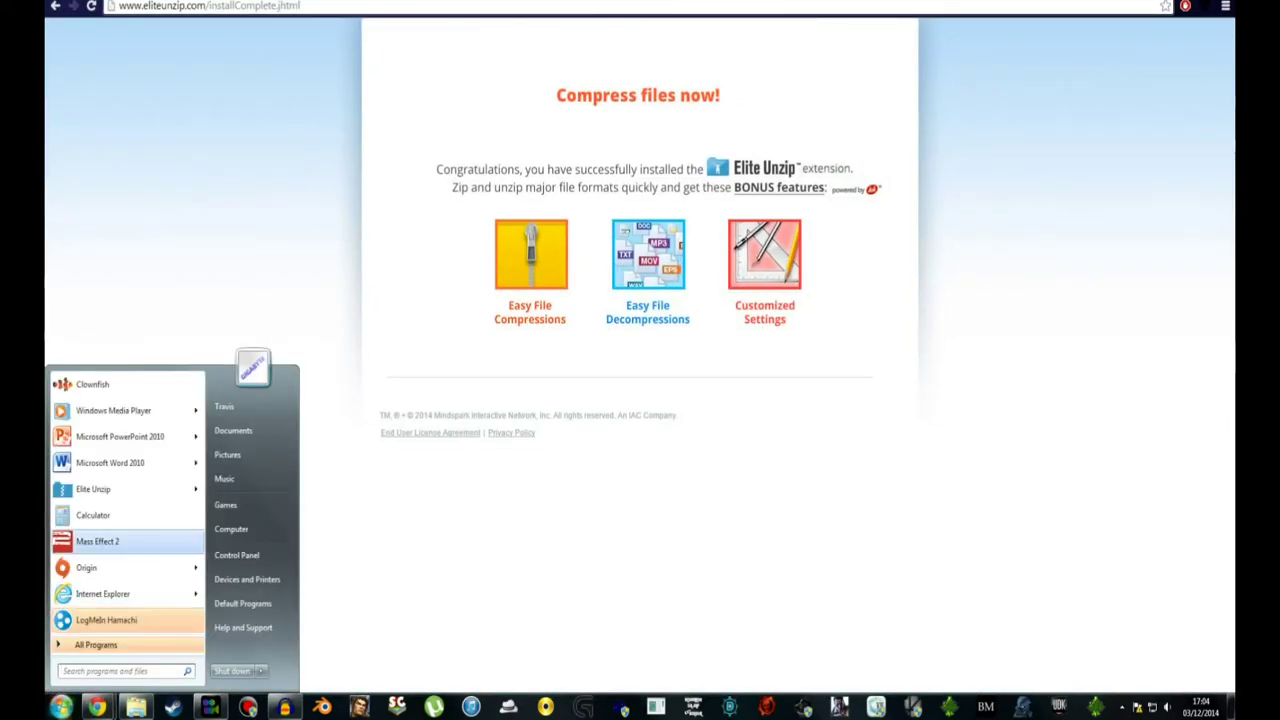
pyautogui.click(125, 489)
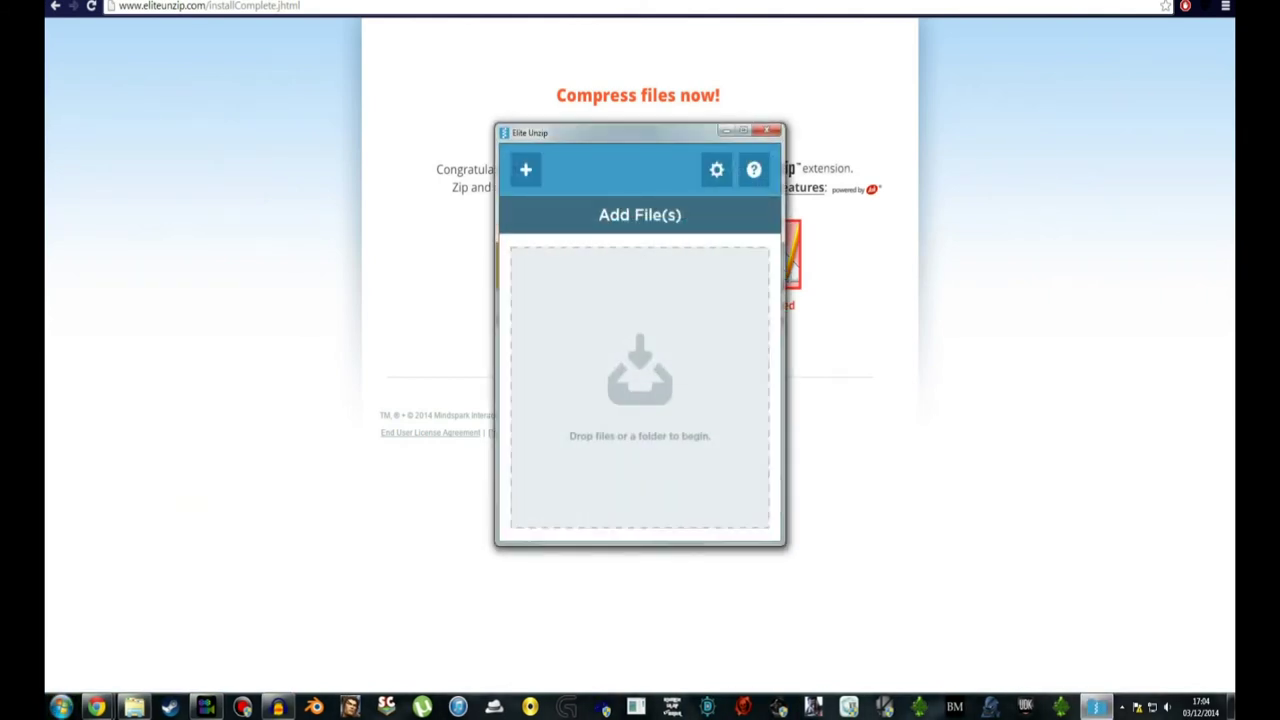
pyautogui.click(133, 706)
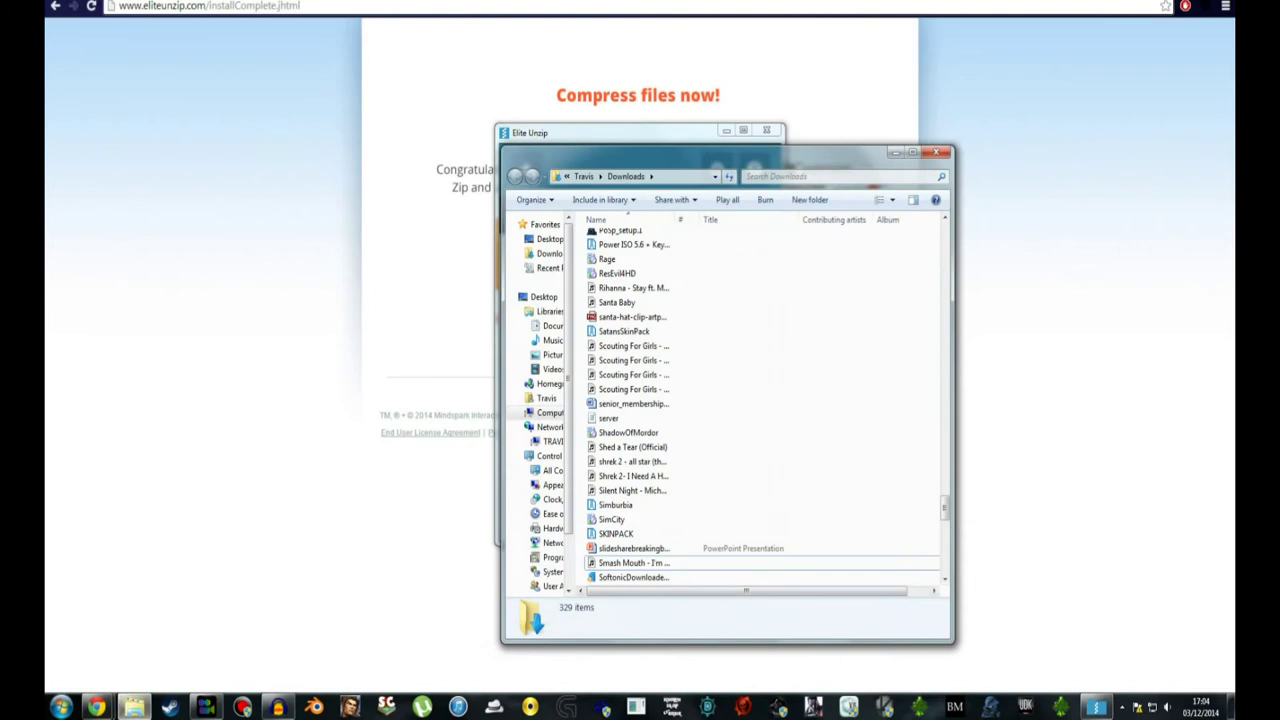
# Decompress the Intro_Template_Pac_2014 ZIP from the Downloads folder with Elite Unzip and view the extracted folder
pyautogui.scroll(8, 630, 525)
pyautogui.scroll(20, 630, 525)
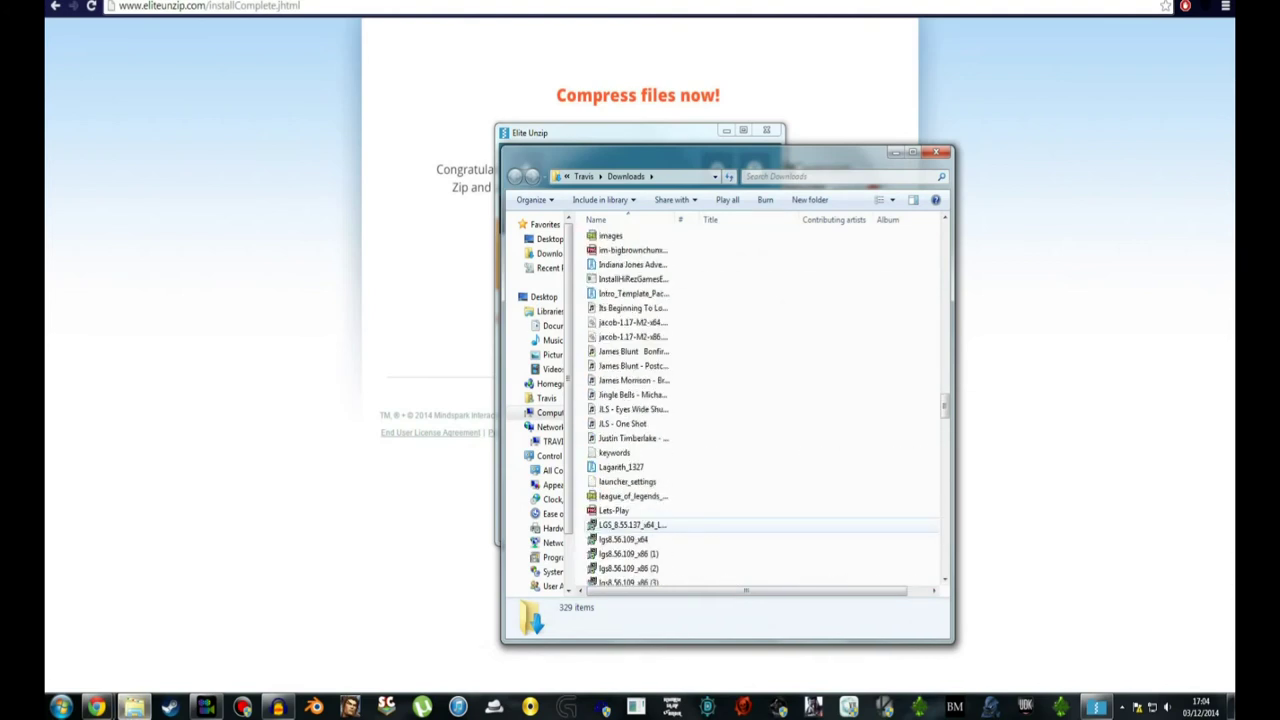
pyautogui.scroll(-5, 630, 505)
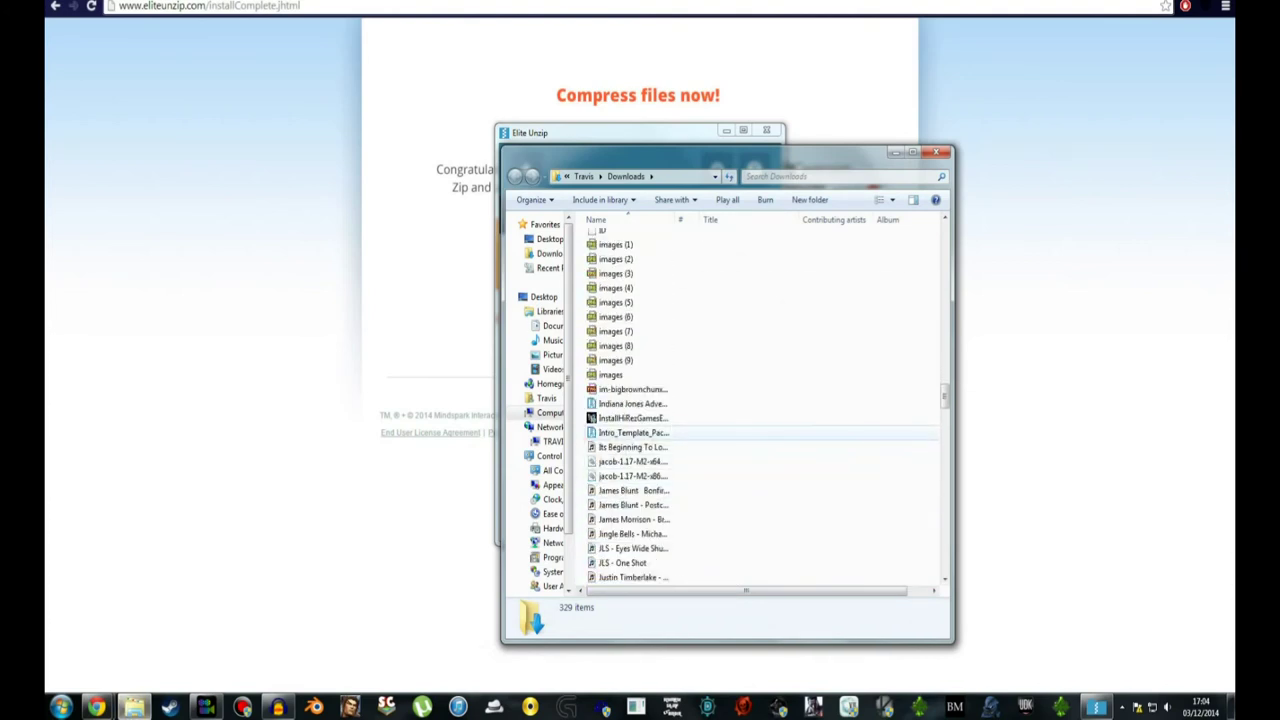
pyautogui.click(632, 432)
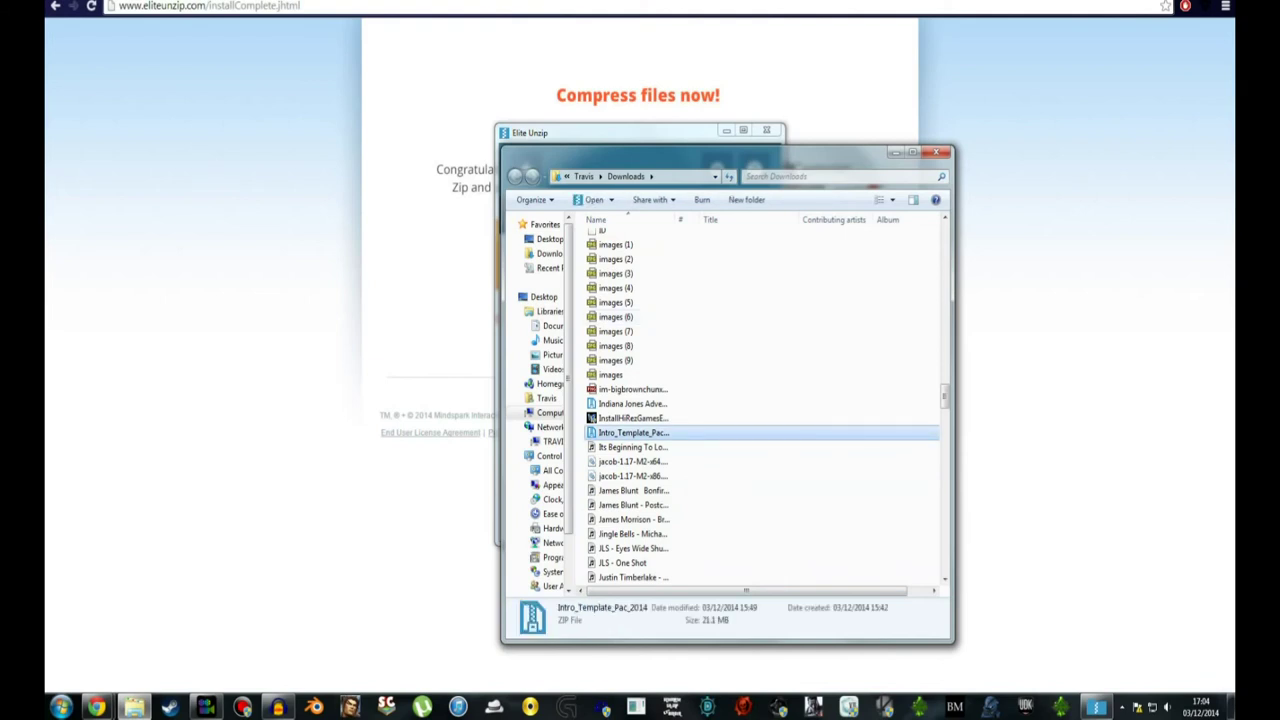
pyautogui.moveTo(820, 152); pyautogui.dragTo(365, 115)
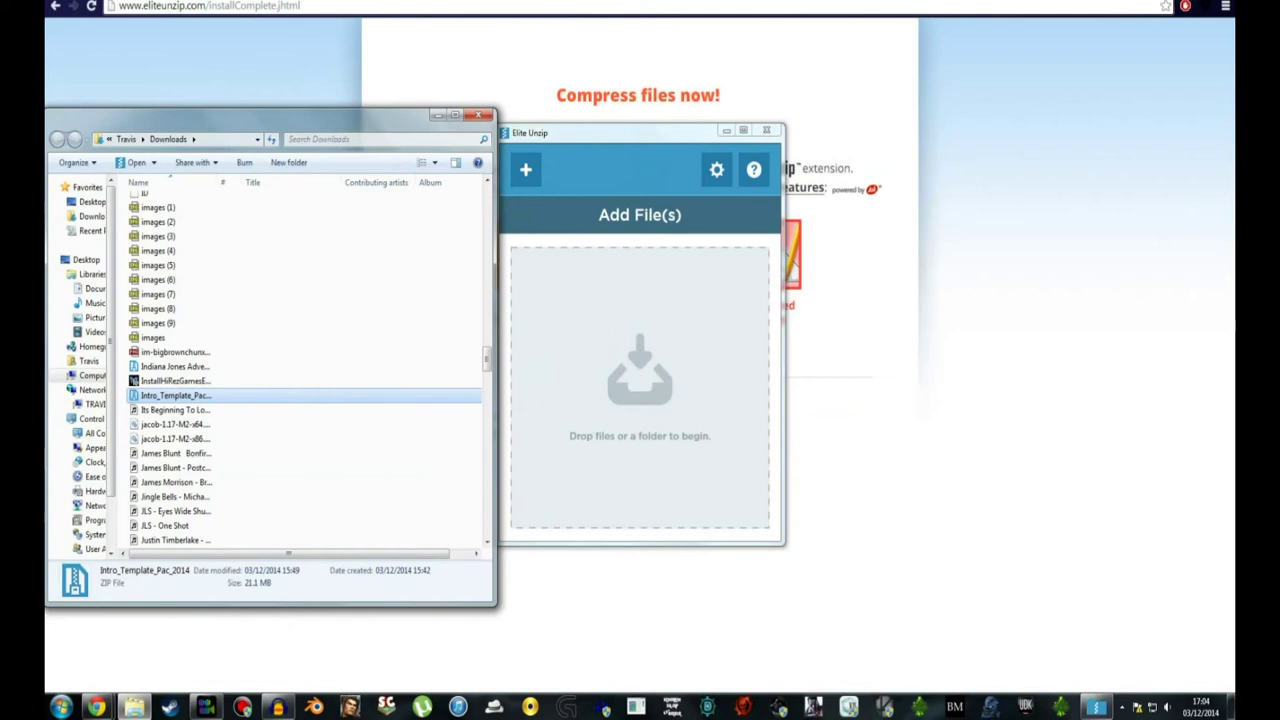
pyautogui.moveTo(176, 395); pyautogui.dragTo(640, 400)
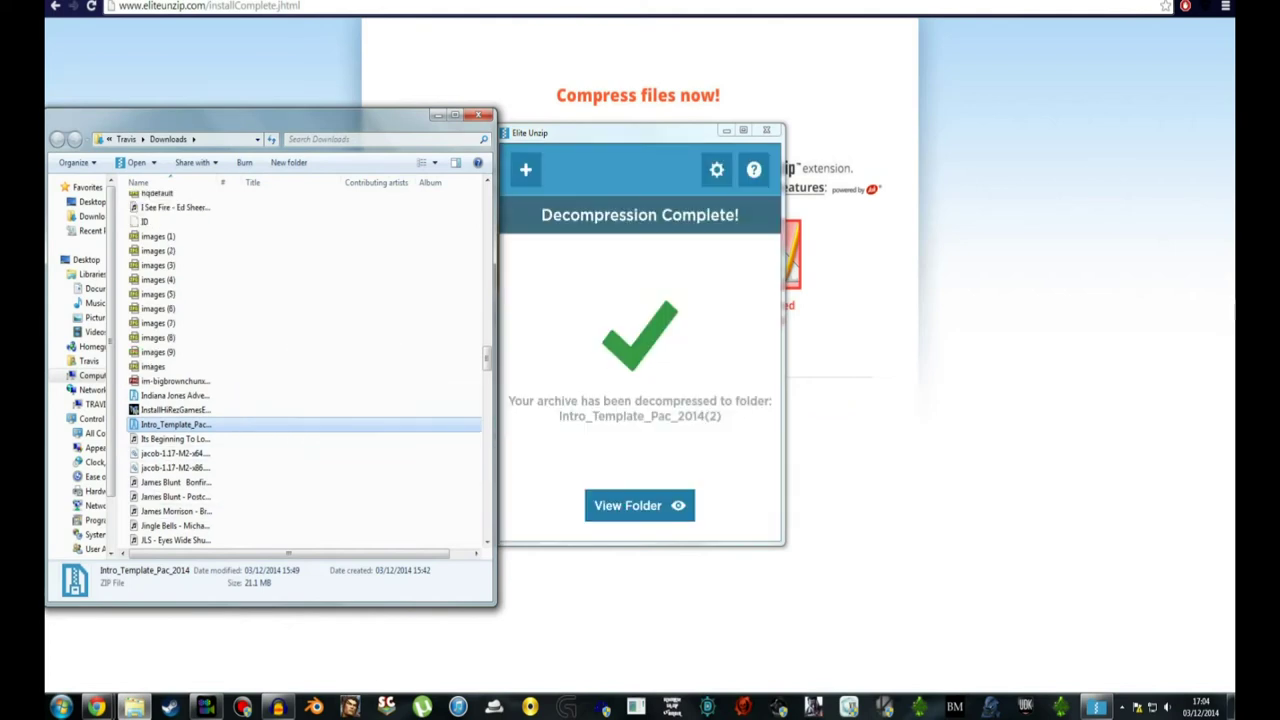
pyautogui.click(639, 505)
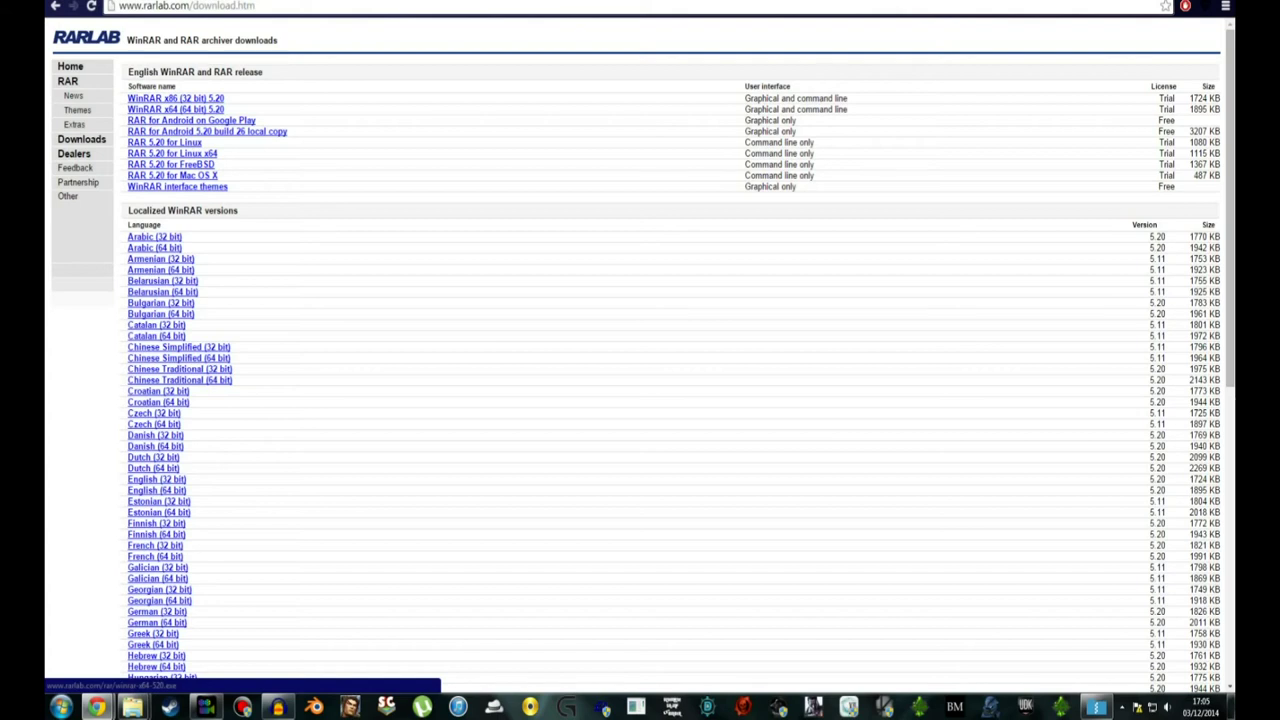
pyautogui.click(61, 707)
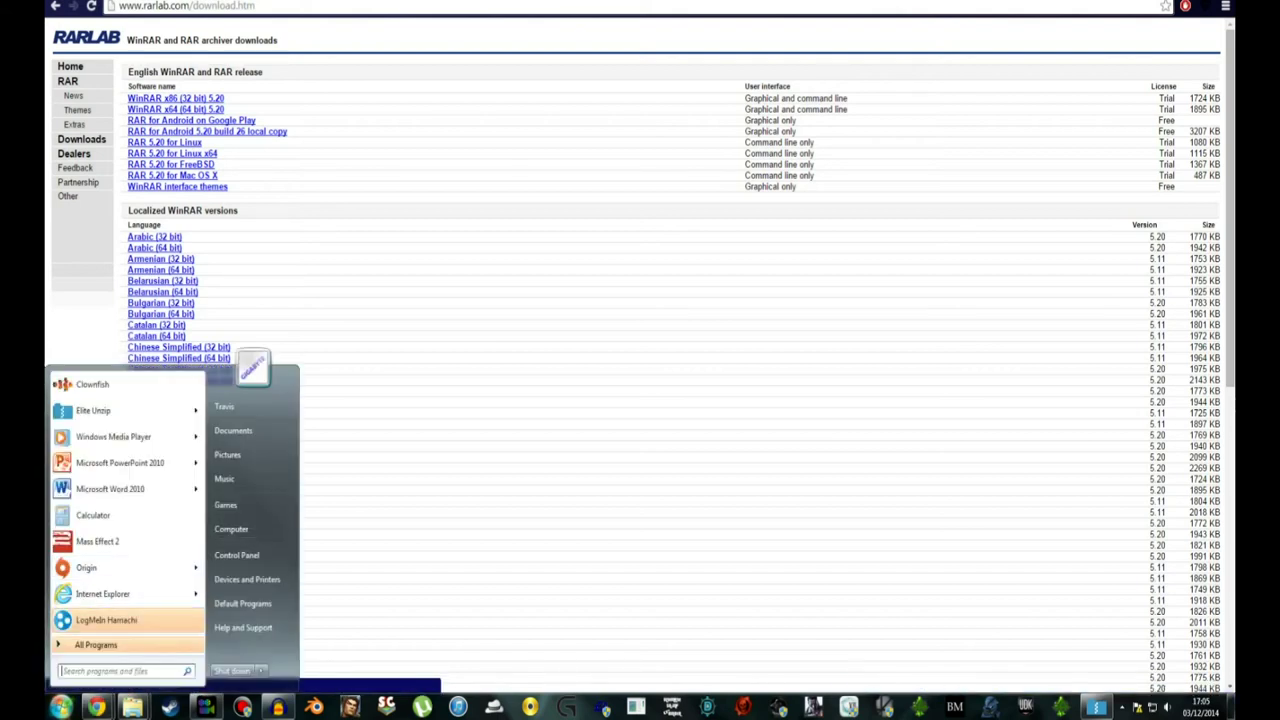
pyautogui.press('Escape')
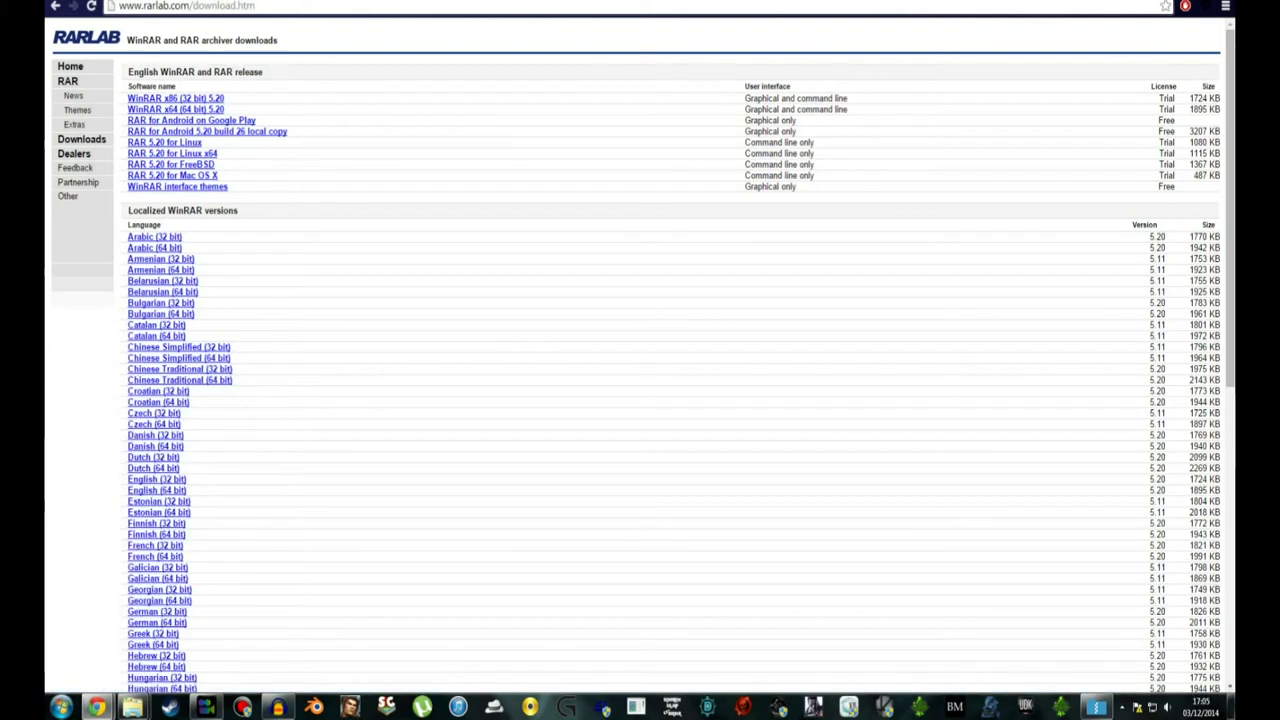
pyautogui.press('super')
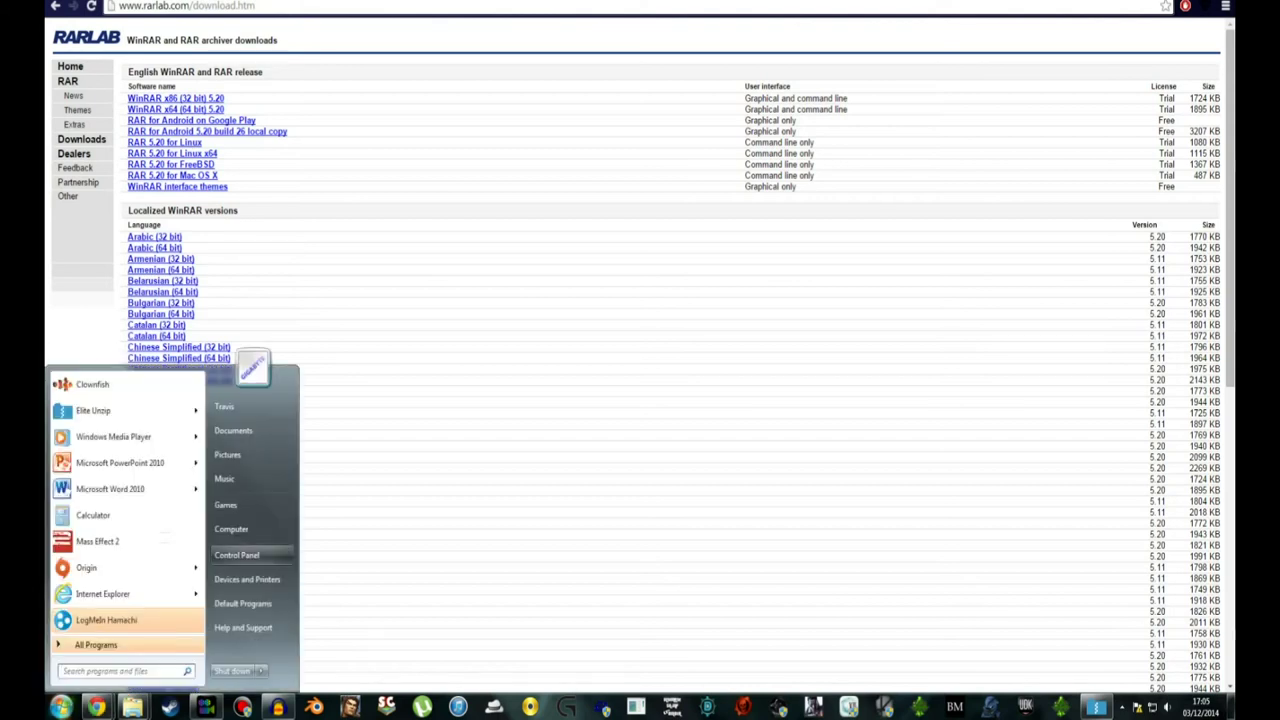
pyautogui.press('Return')
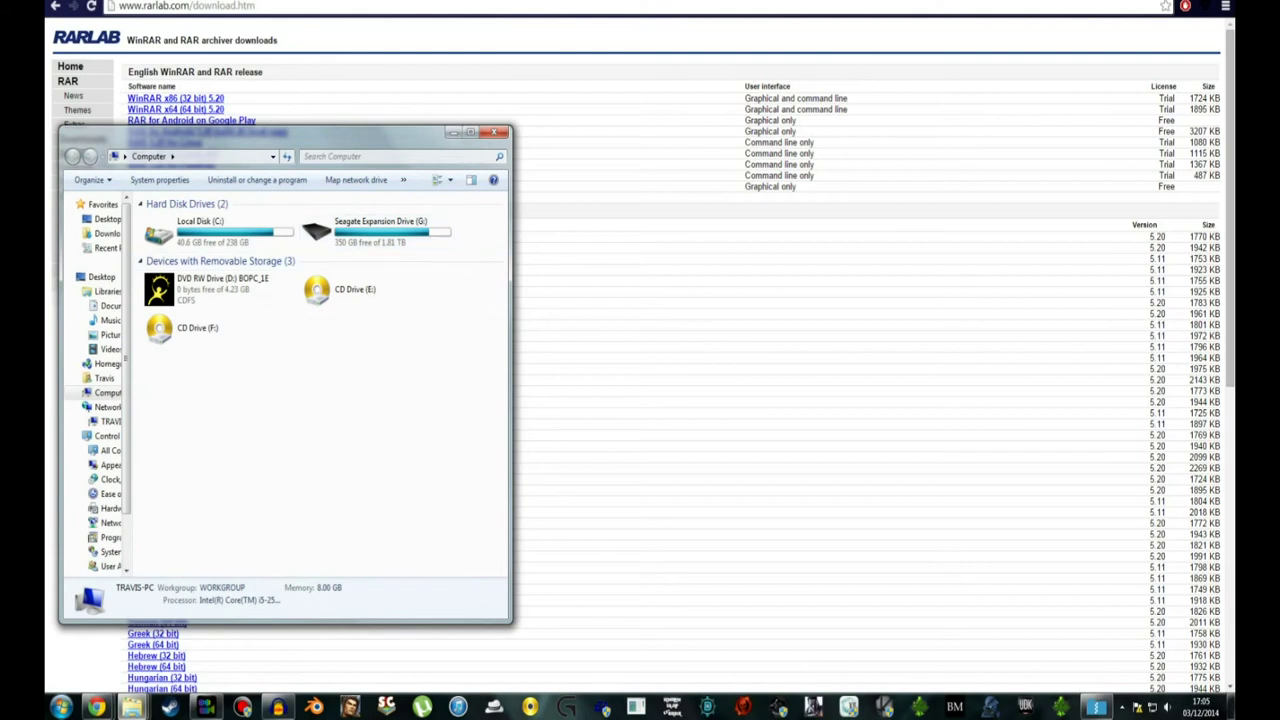
pyautogui.moveTo(285, 134); pyautogui.dragTo(947, 158)
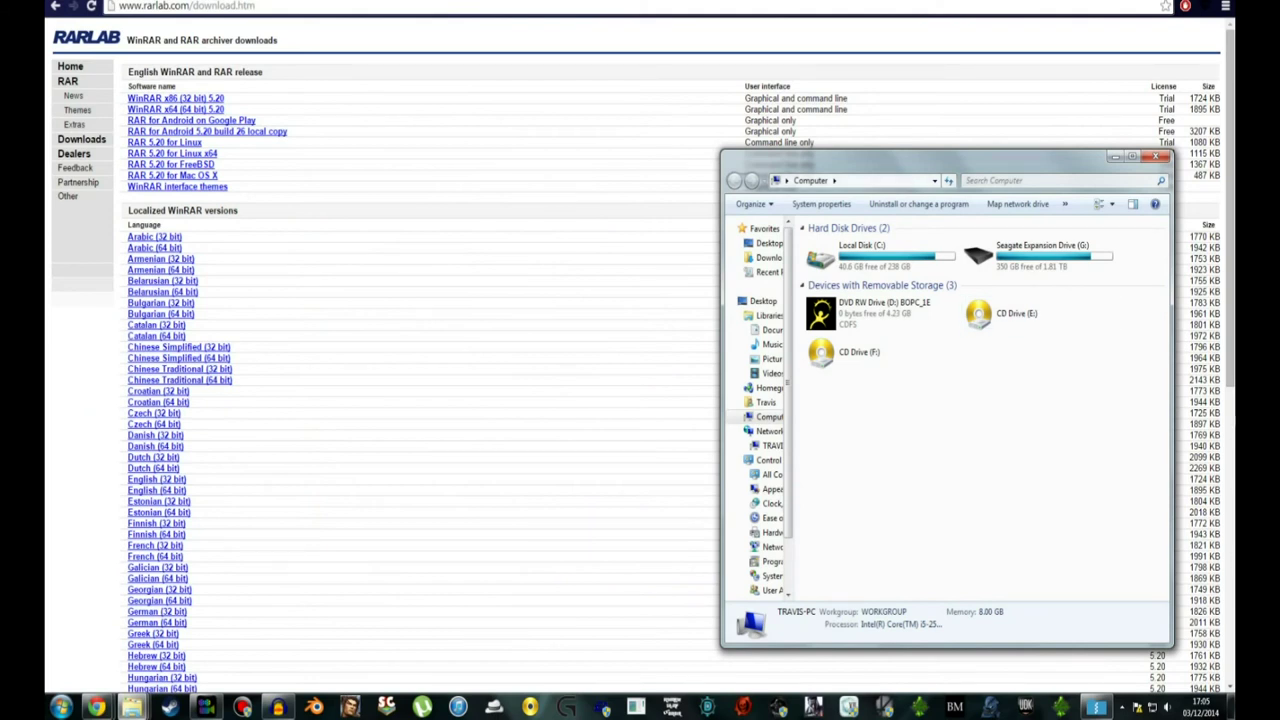
pyautogui.click(1157, 157)
# Examine the computer's System information in Control Panel for the system type, dismissing the licensing notice, and close the window
pyautogui.press('super')
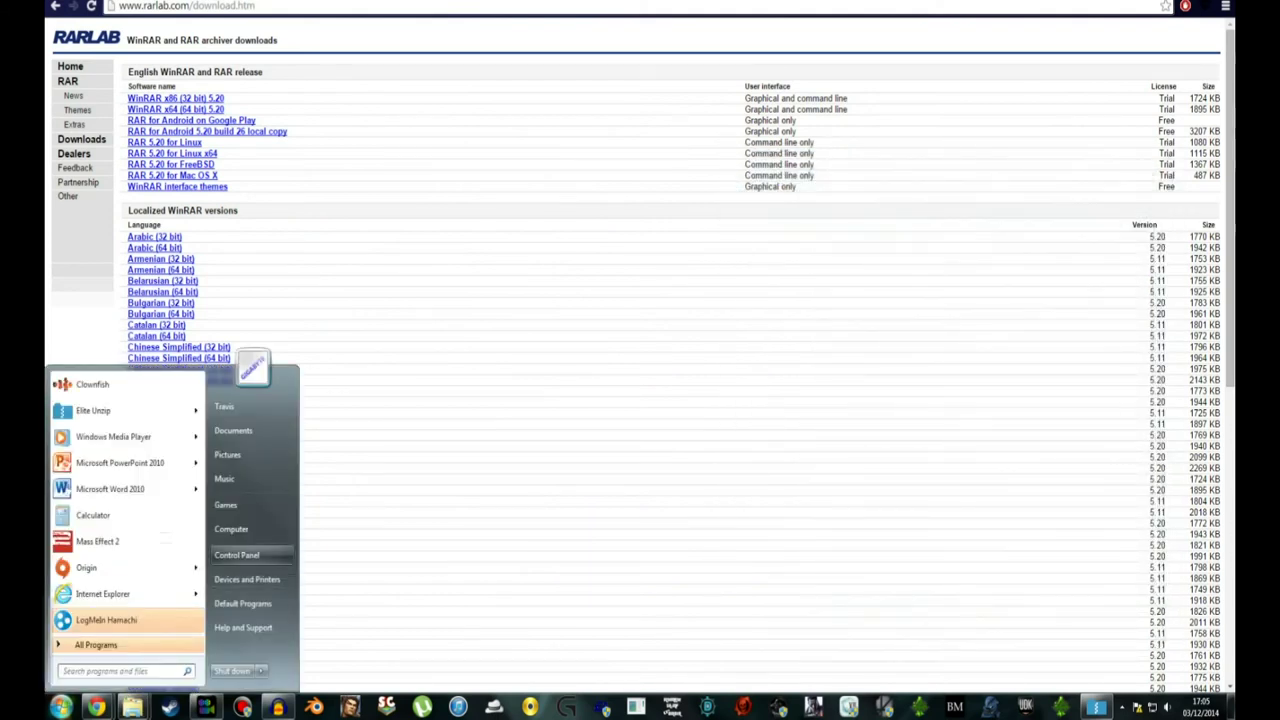
pyautogui.click(236, 555)
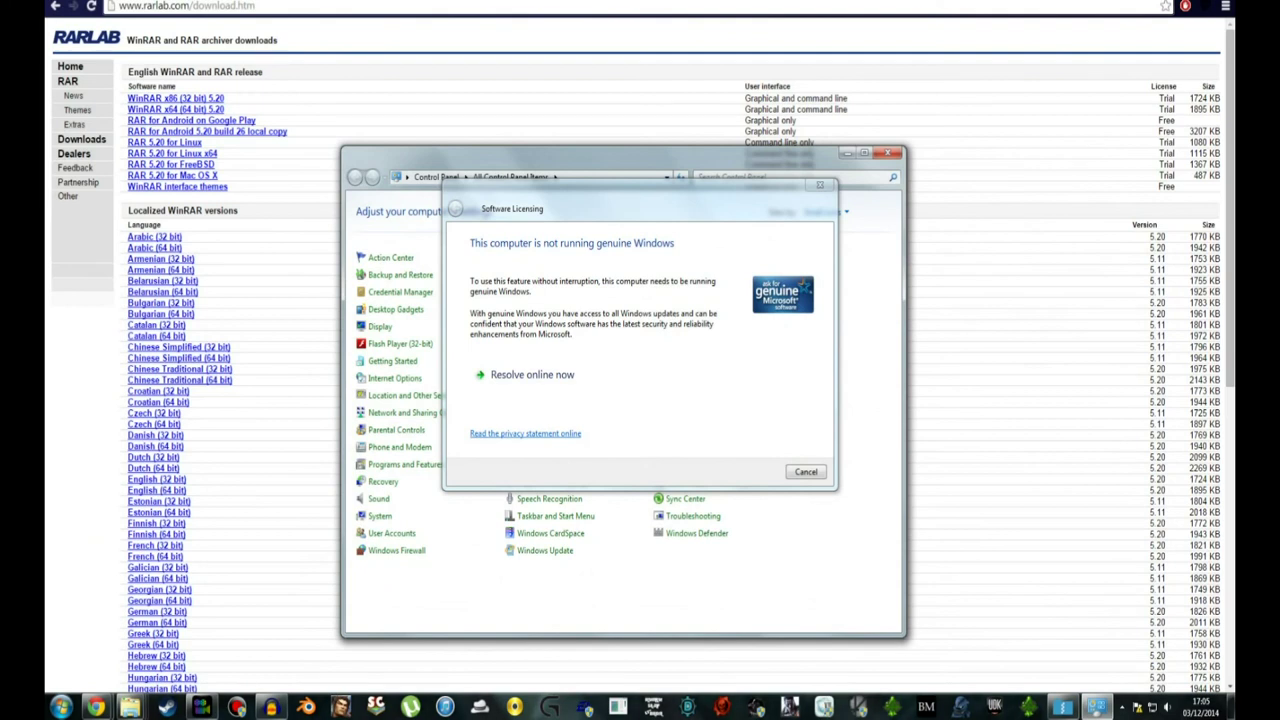
pyautogui.click(819, 185)
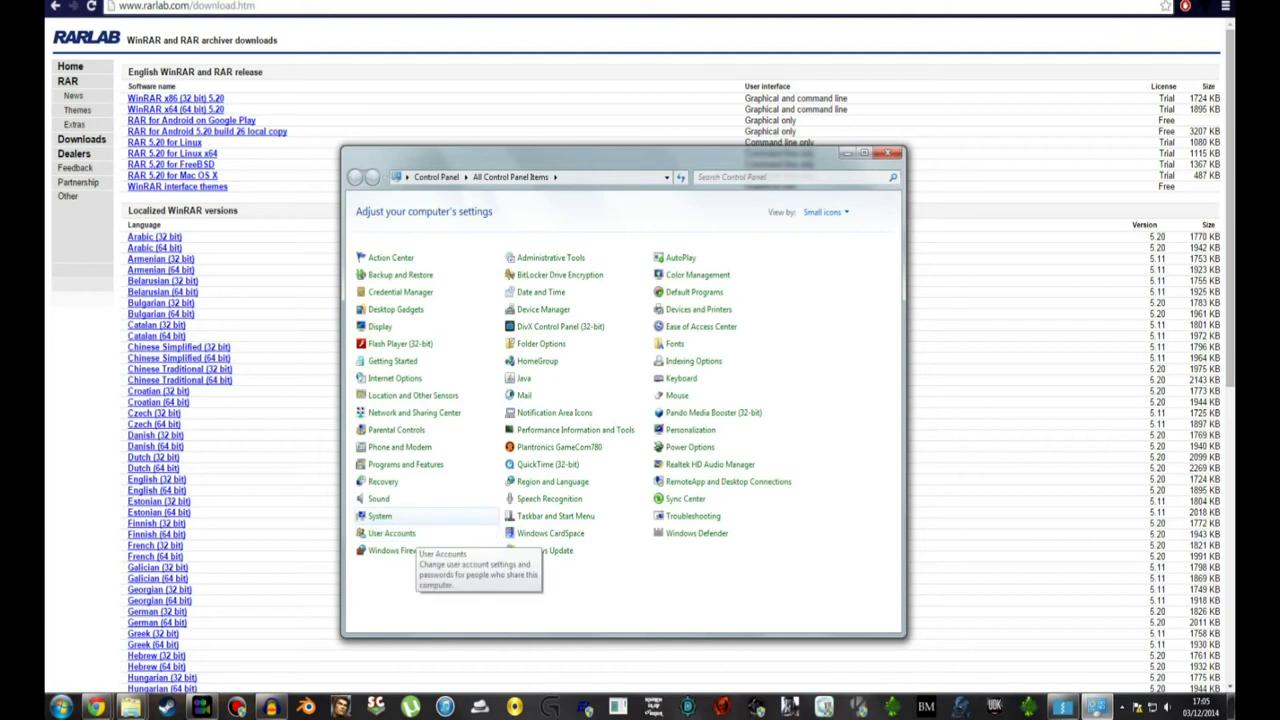
pyautogui.click(380, 516)
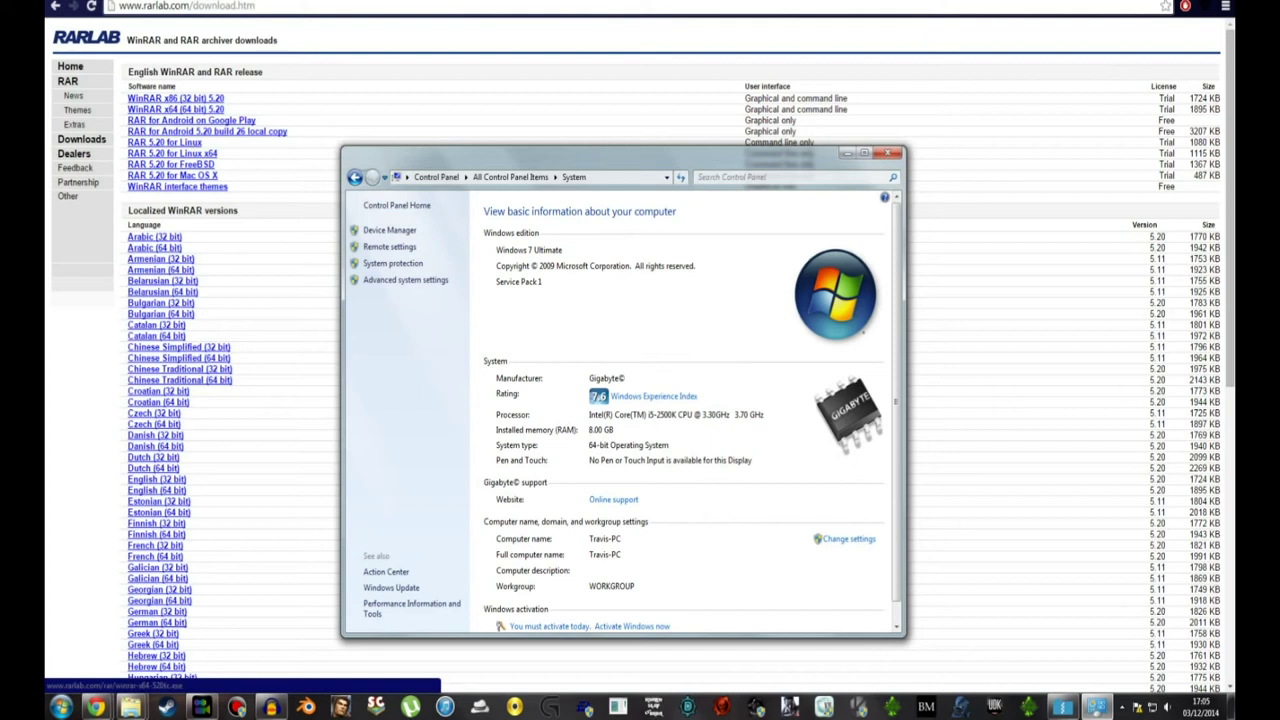
pyautogui.scroll(-1, 686, 410)
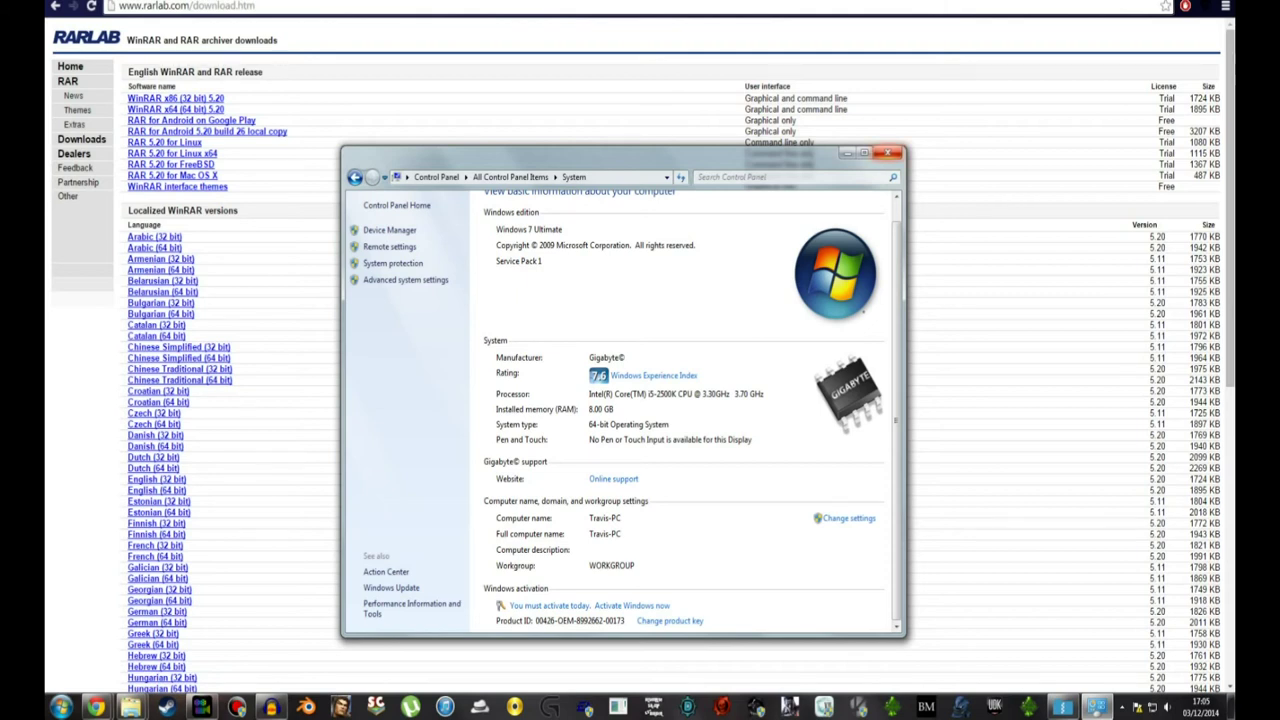
pyautogui.click(887, 152)
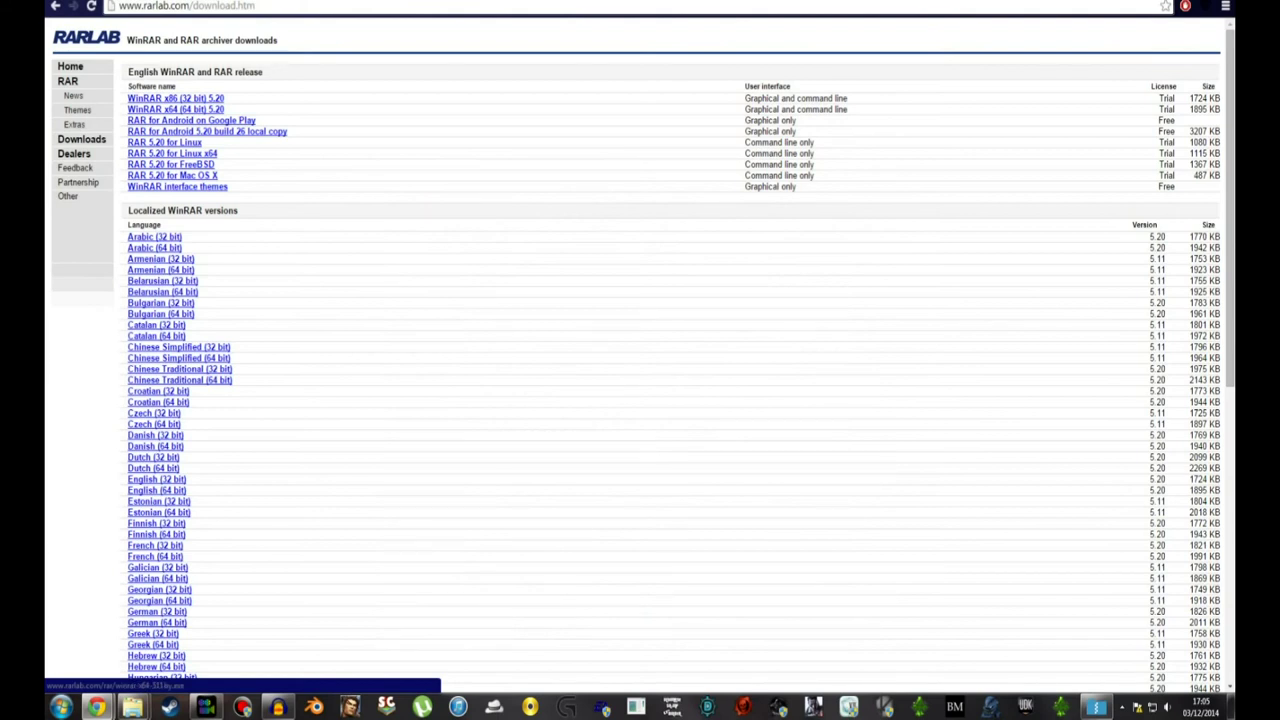
# Set the WinRAR 5.20 installer's destination folder to the Seagate Expansion Drive (G:)
pyautogui.scroll(-1, 155, 423)
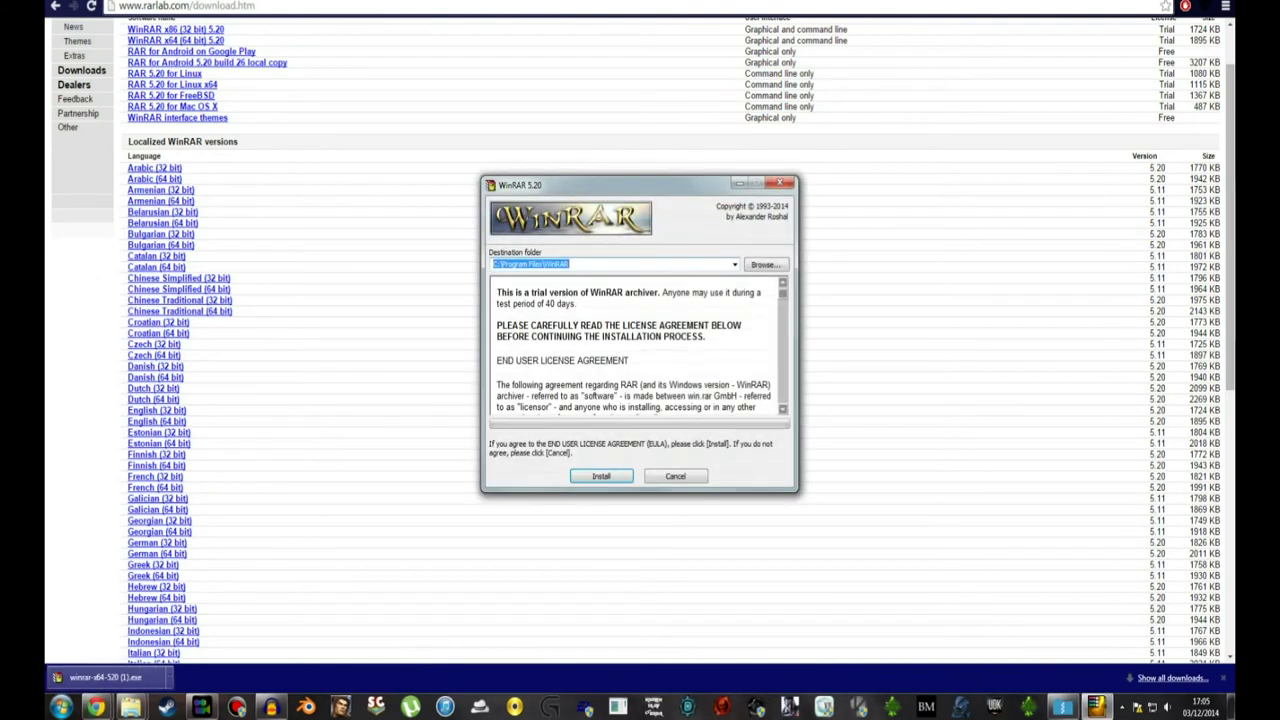
pyautogui.click(765, 264)
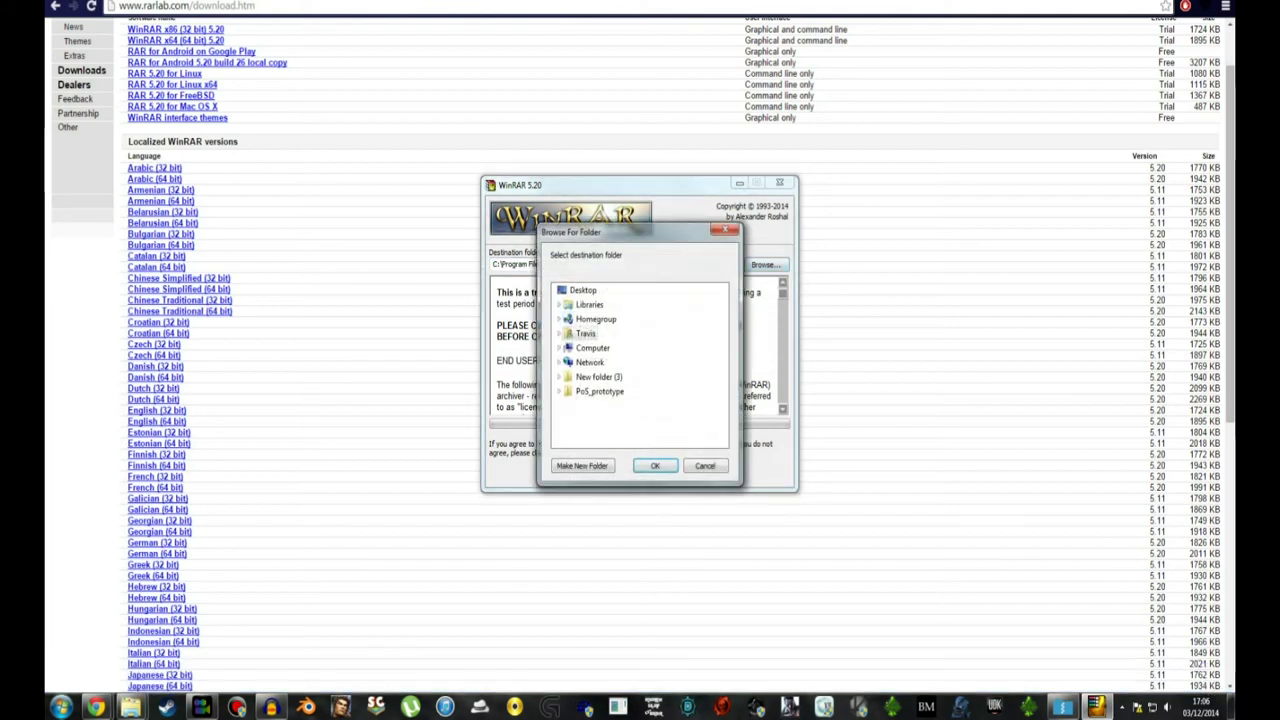
pyautogui.doubleClick(593, 347)
pyautogui.doubleClick(628, 420)
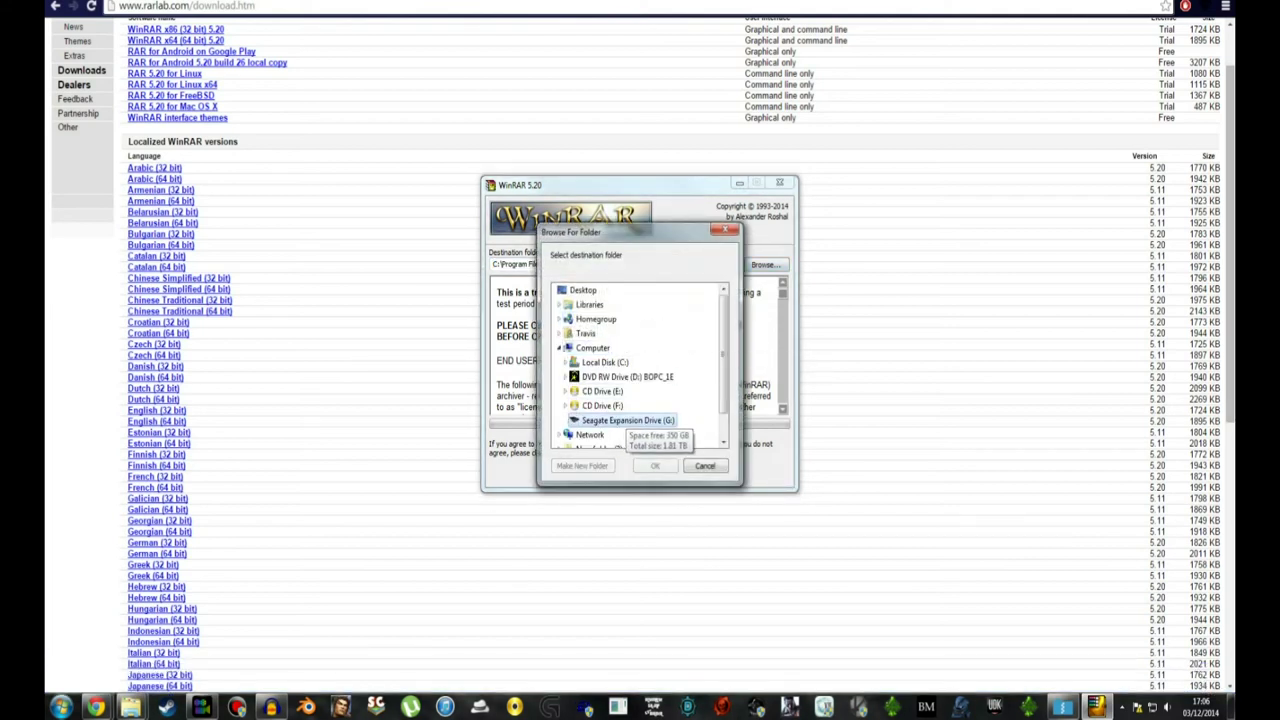
pyautogui.click(655, 465)
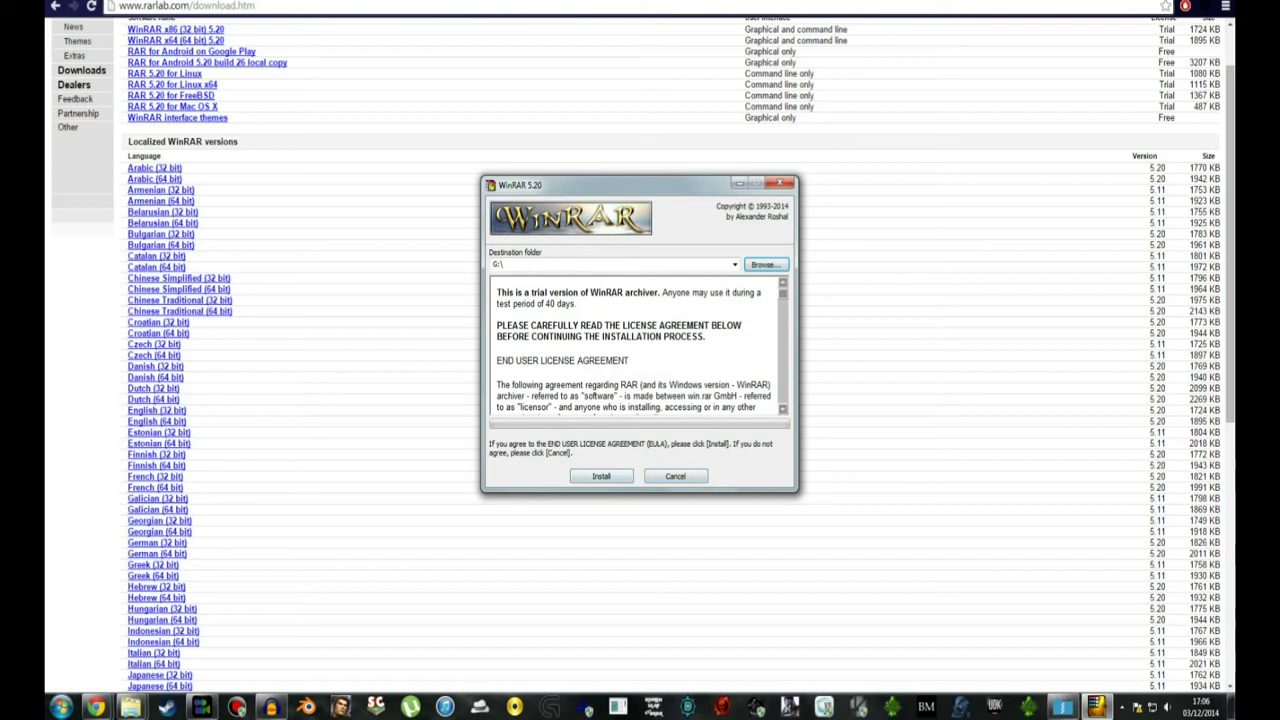
# Install WinRAR with JAR files associated and WinRAR added to the Desktop and Start Menu, and finish the setup
pyautogui.click(601, 476)
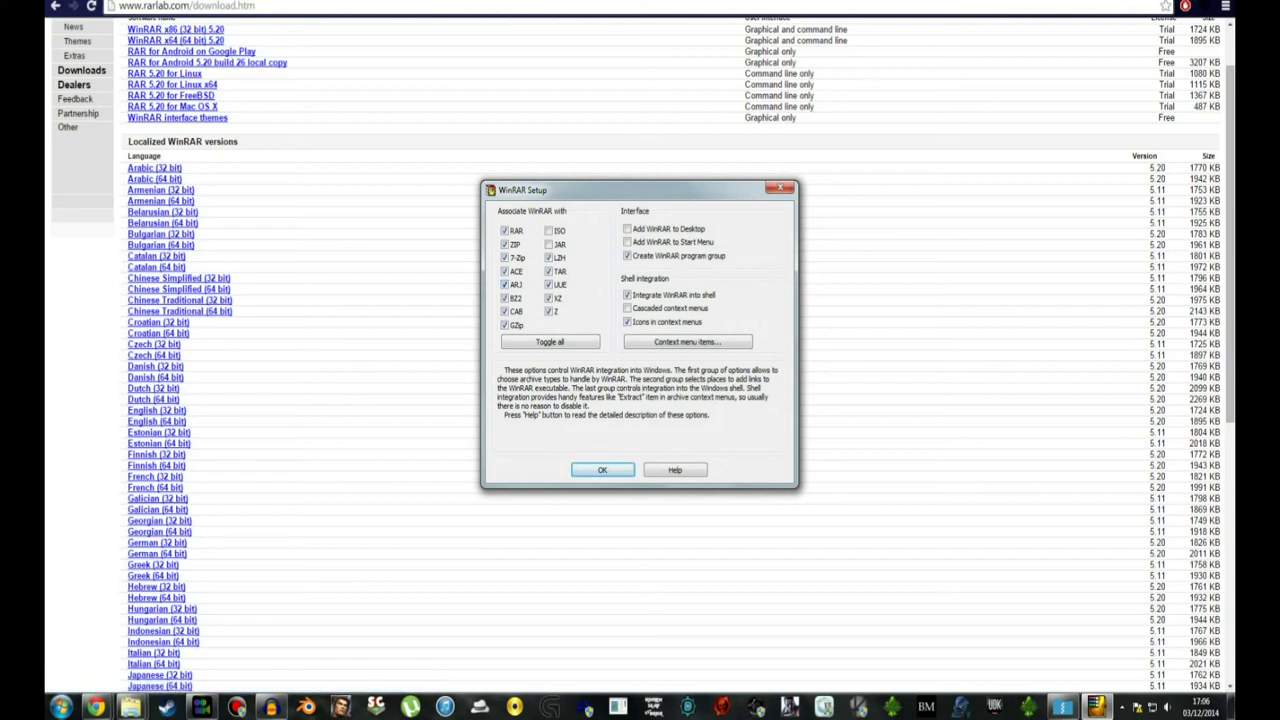
pyautogui.click(549, 244)
pyautogui.click(627, 229)
pyautogui.click(627, 242)
pyautogui.click(602, 469)
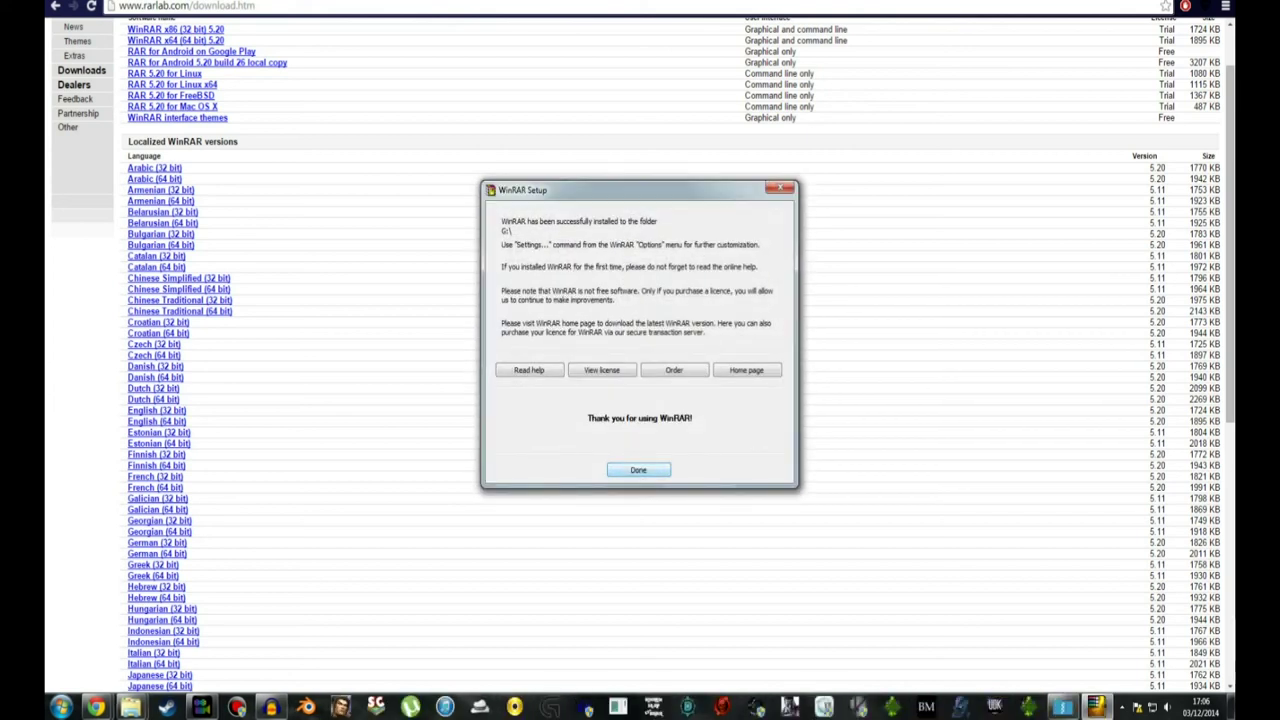
pyautogui.press('Return')
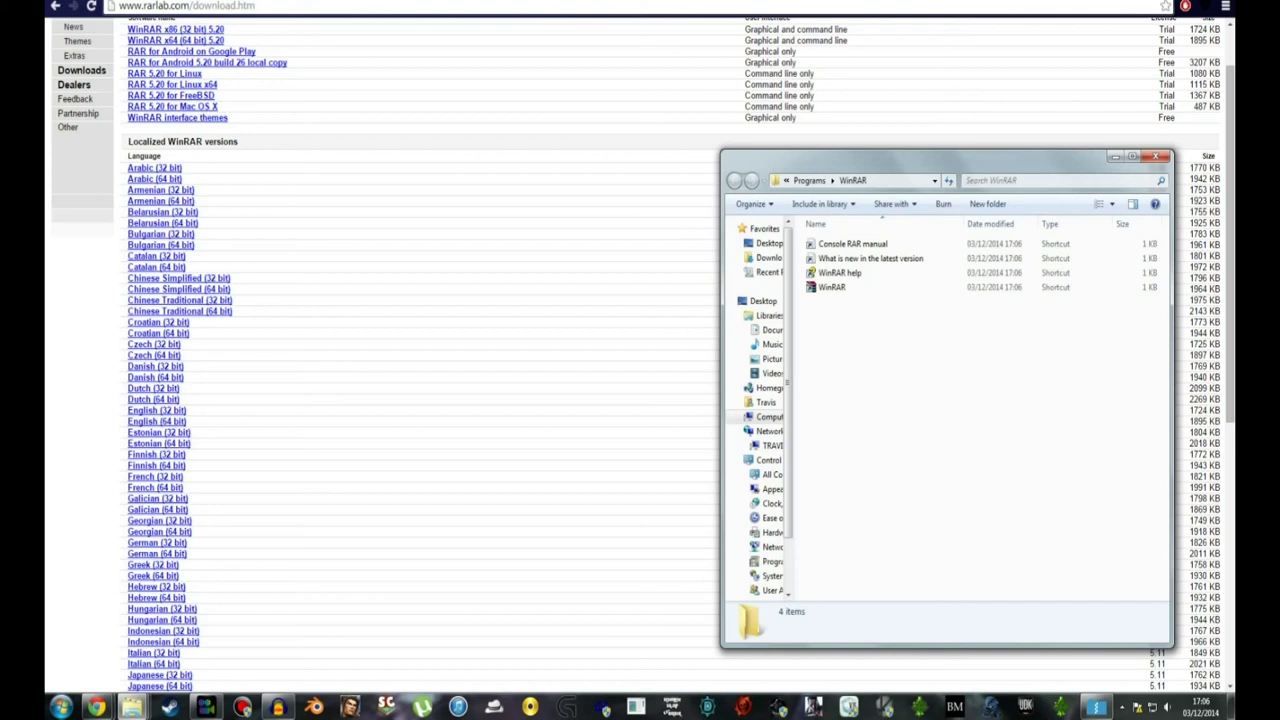
# Launch WinRAR in a maximized window and open the Cars_and_Drives archive from the Downloads folder
pyautogui.doubleClick(832, 287)
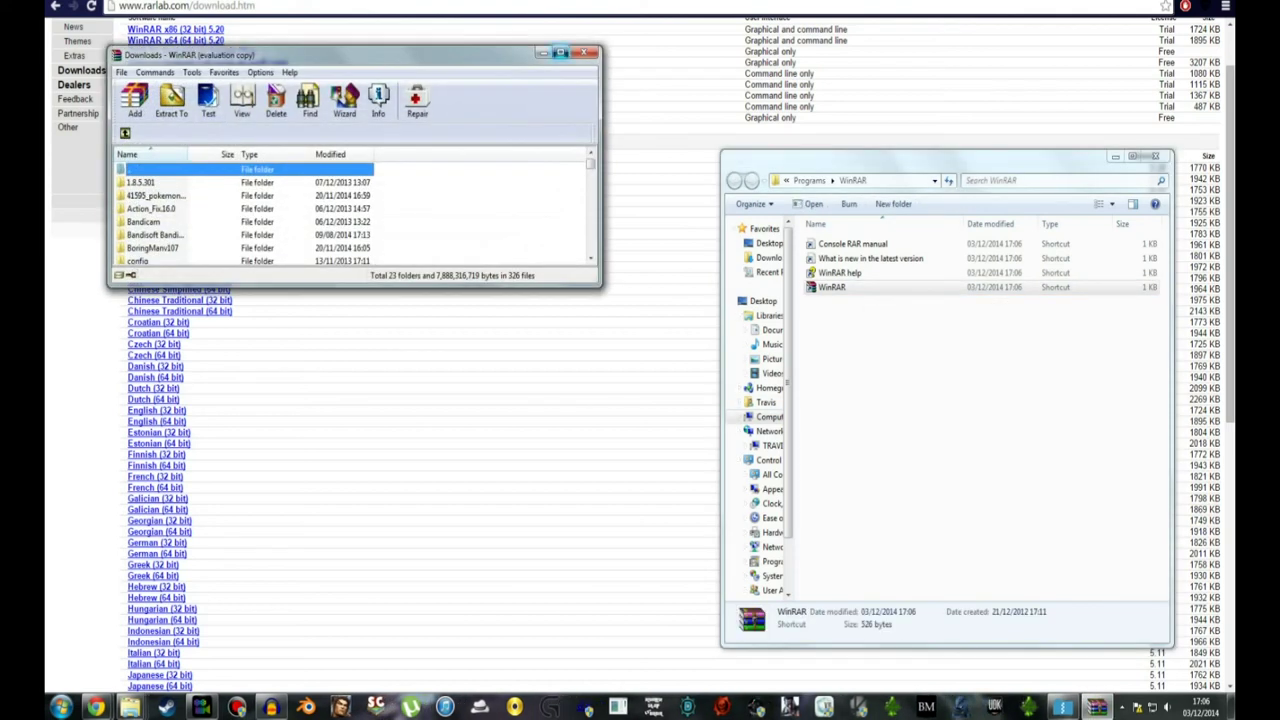
pyautogui.click(561, 52)
pyautogui.scroll(-10, 640, 380)
pyautogui.scroll(3, 640, 380)
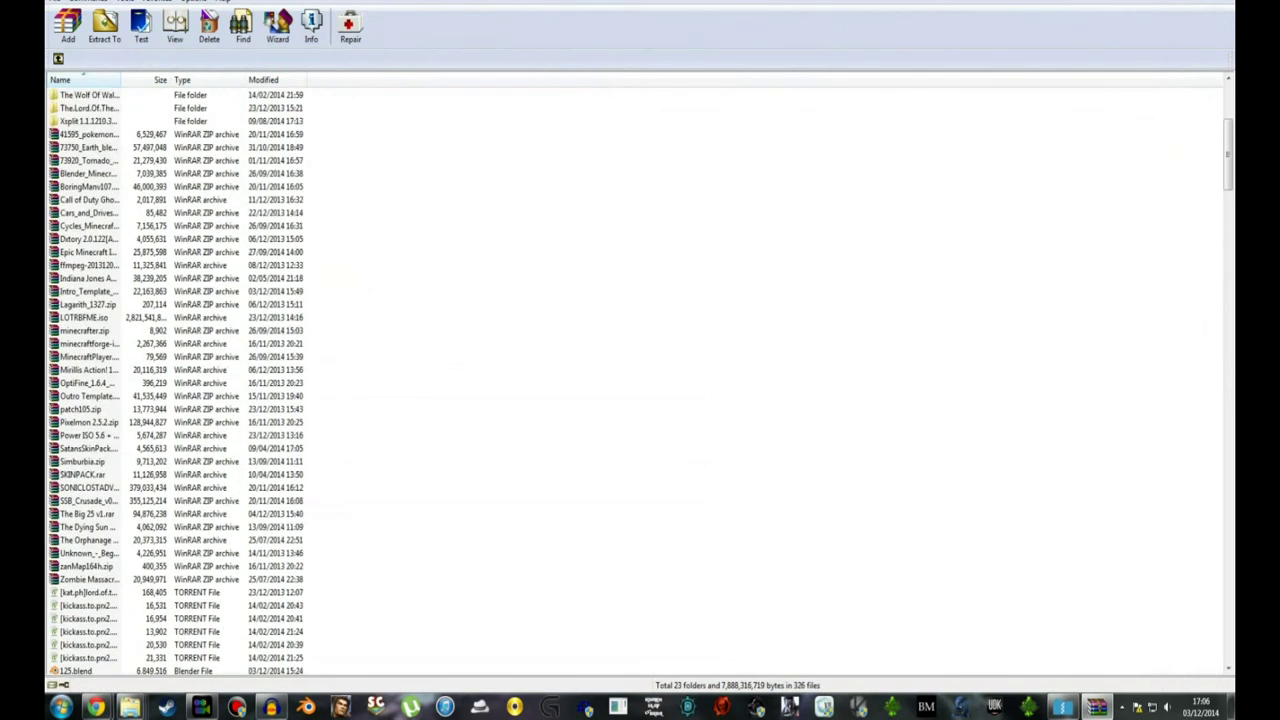
pyautogui.doubleClick(88, 212)
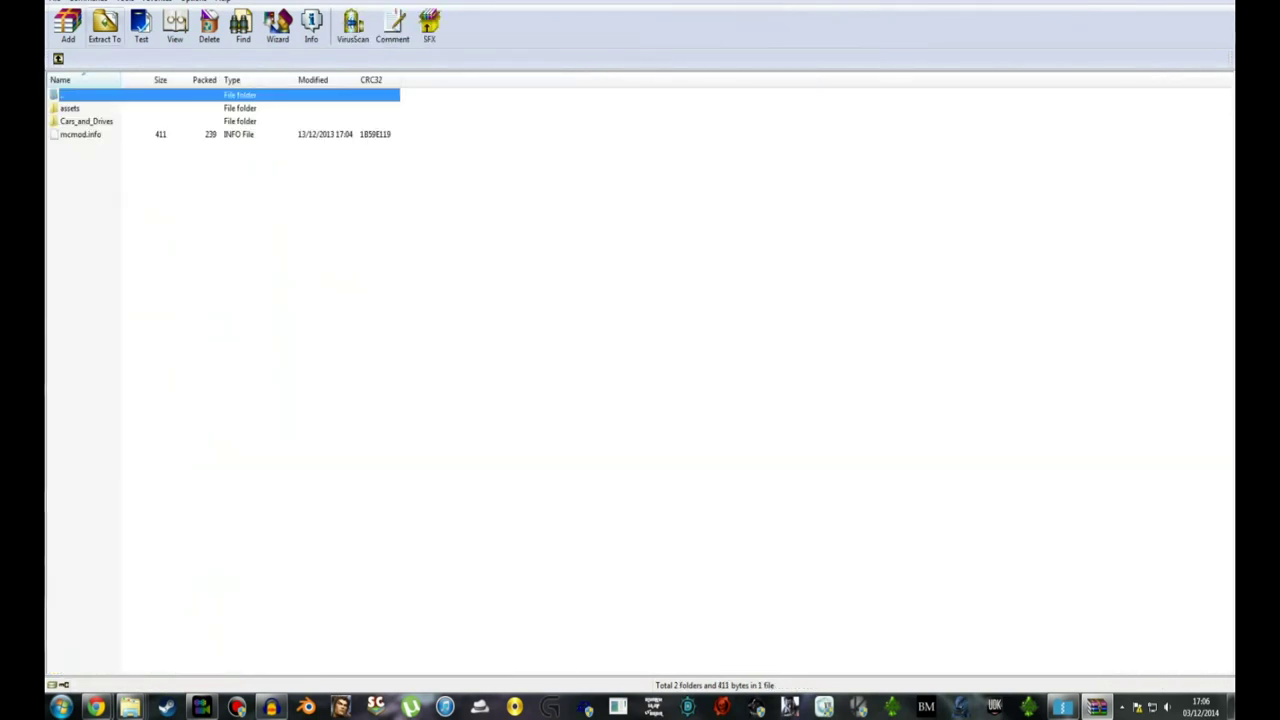